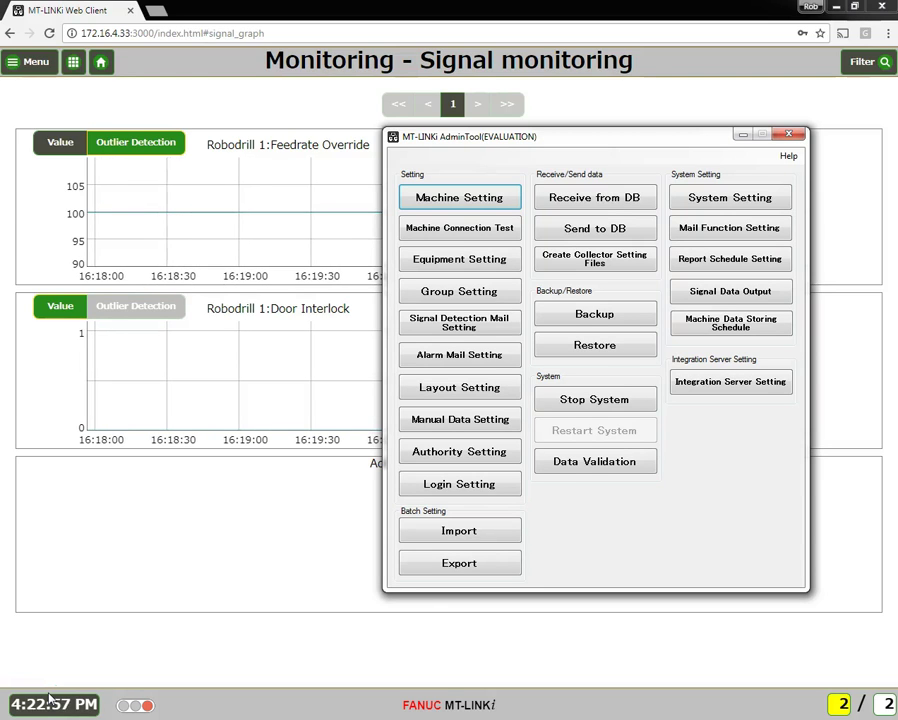
{"action": "left_click", "coordinate": [457, 316]}
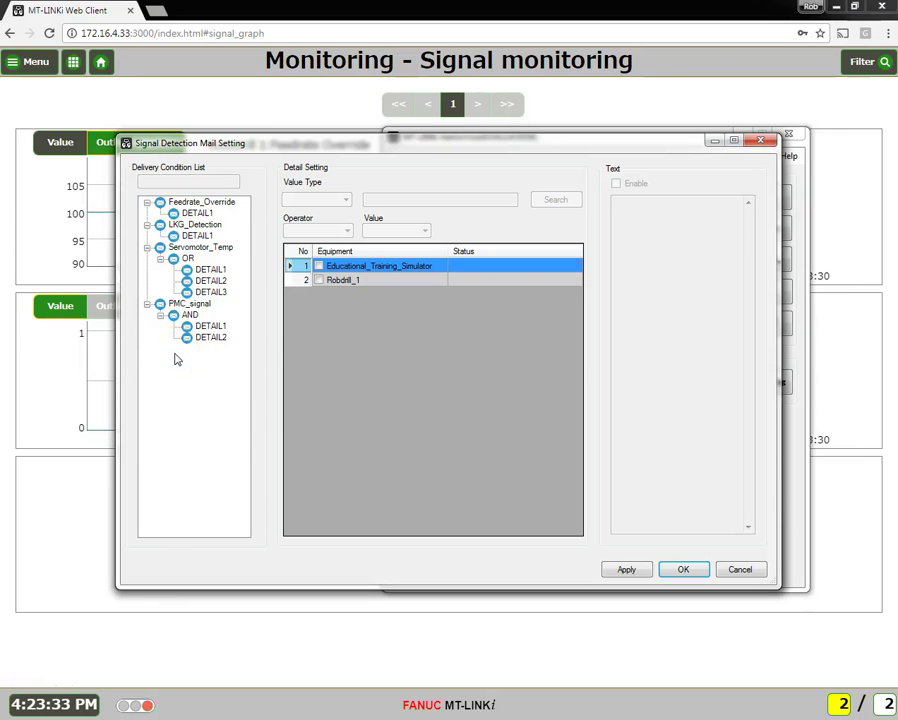
Add a new delivery condition, rename it from COND01 to Spindle_Temp, and tick Robdrill_1
{"action": "right_click", "coordinate": [175, 355]}
{"action": "left_click", "coordinate": [216, 362]}
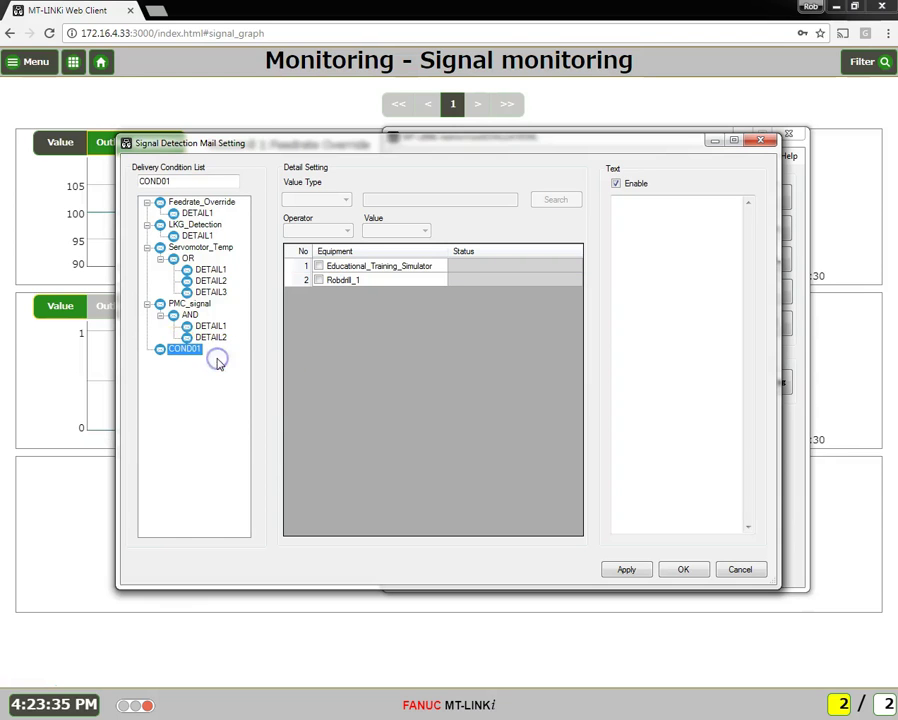
{"action": "left_click_drag", "start_coordinate": [216, 181], "coordinate": [115, 172]}
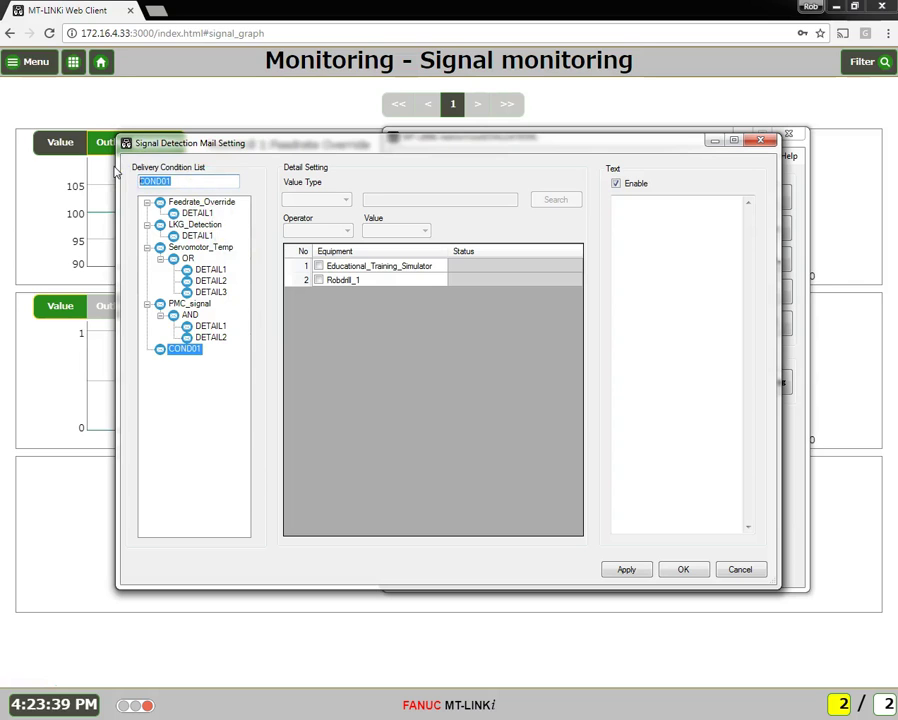
{"action": "type", "text": "Spindle_Temp"}
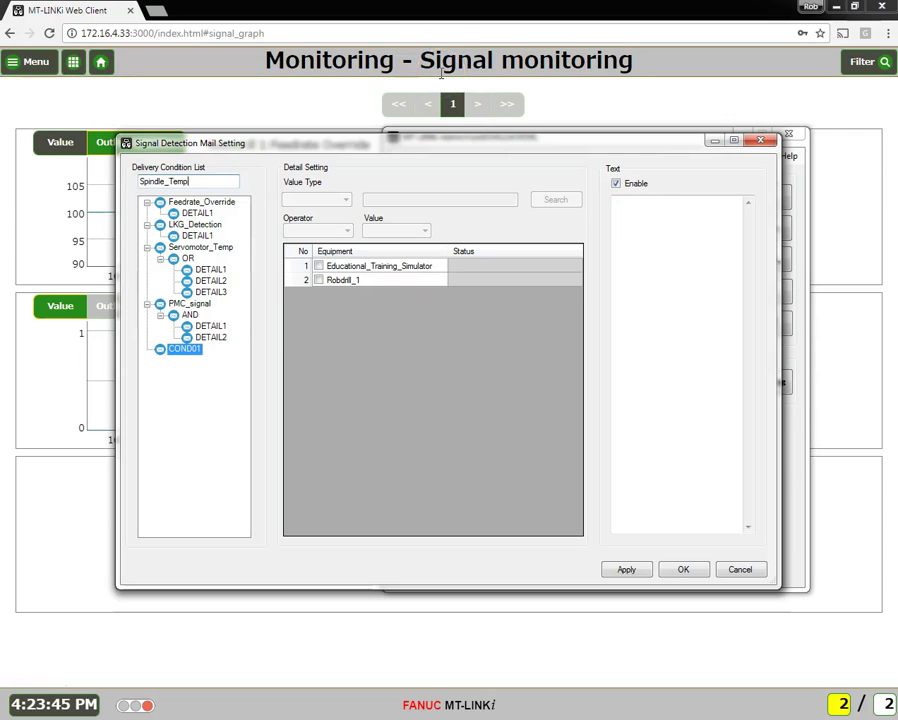
{"action": "left_click", "coordinate": [220, 398]}
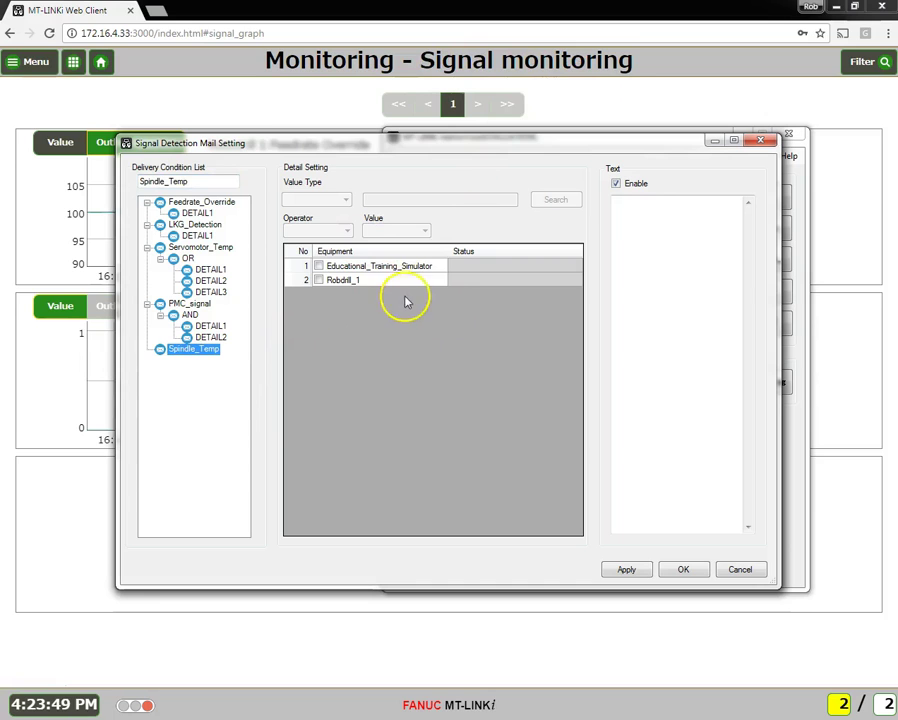
{"action": "left_click", "coordinate": [319, 281]}
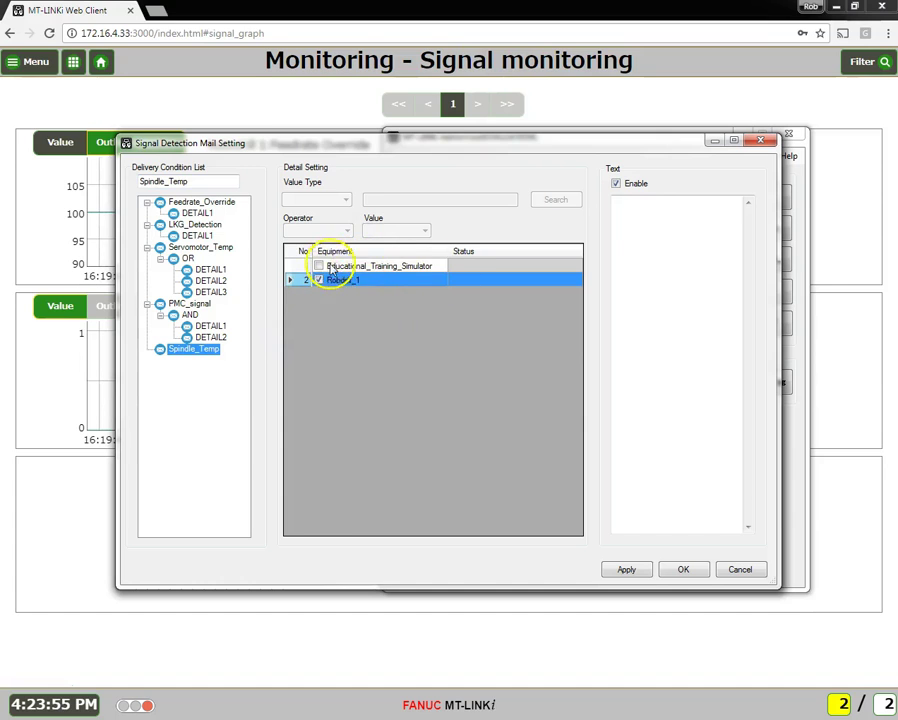
{"action": "left_click", "coordinate": [668, 228]}
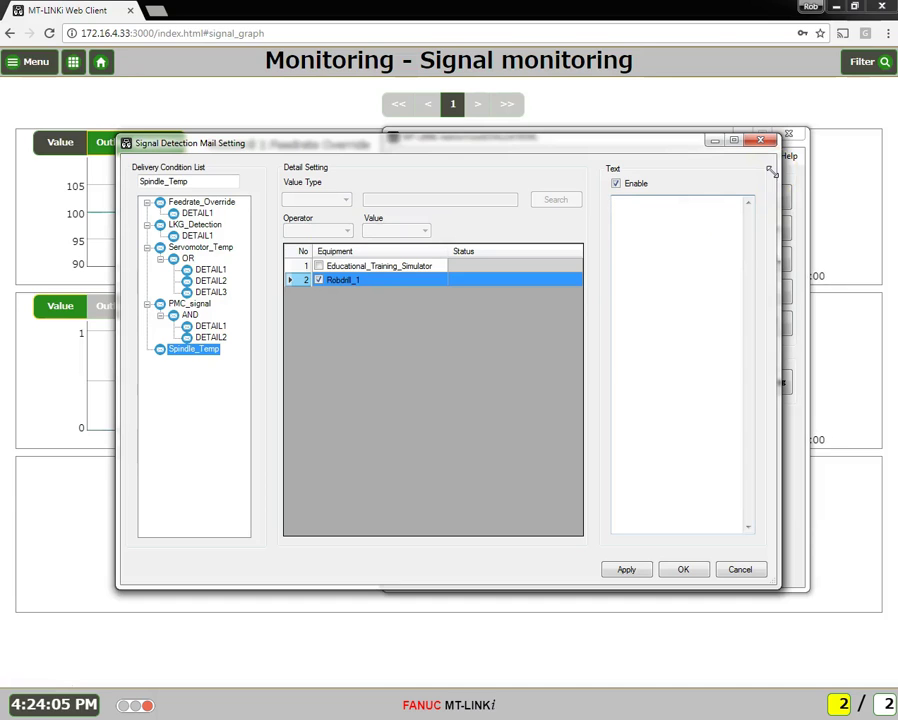
Enter the mail text 'Spindle motor temperture exceeds the limit of 40 degrees', fixing the 'teh' typo
{"action": "type", "text": "Spindle"}
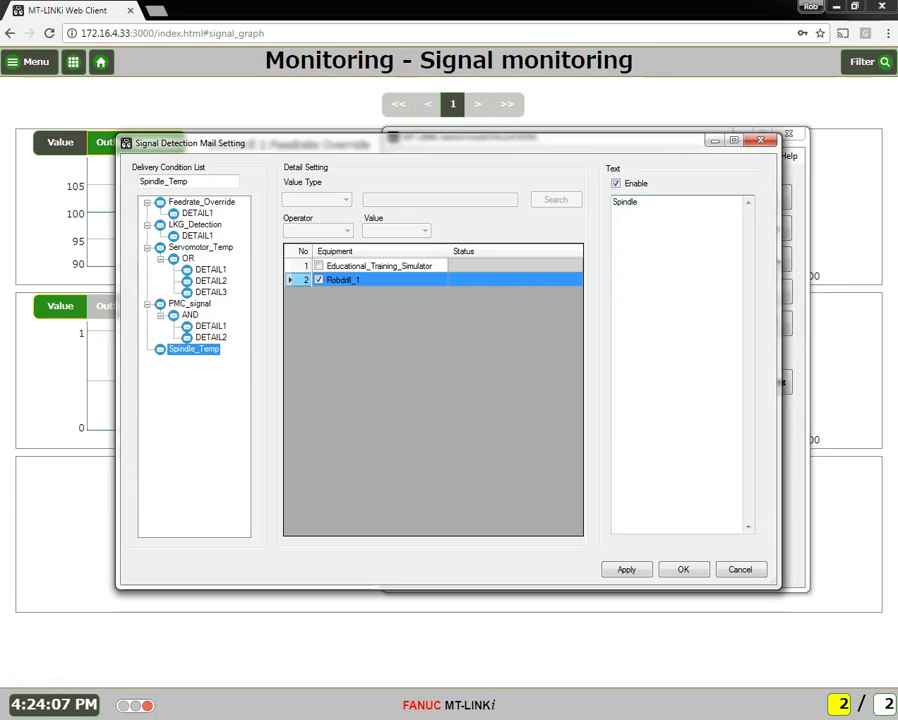
{"action": "type", "text": " motor temperture exceeds the lim"}
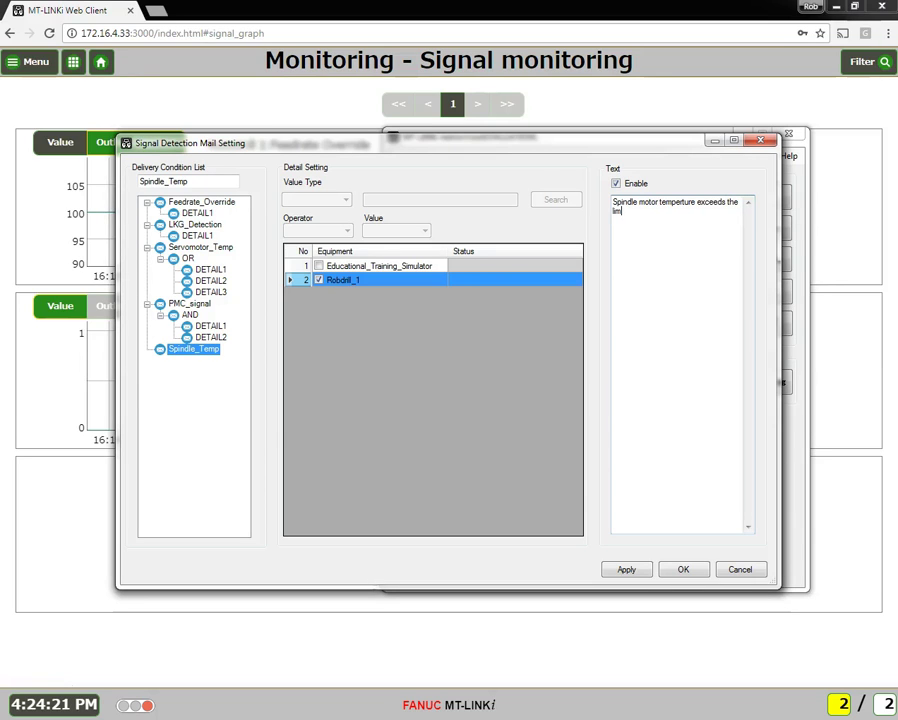
{"action": "type", "text": "it of 4"}
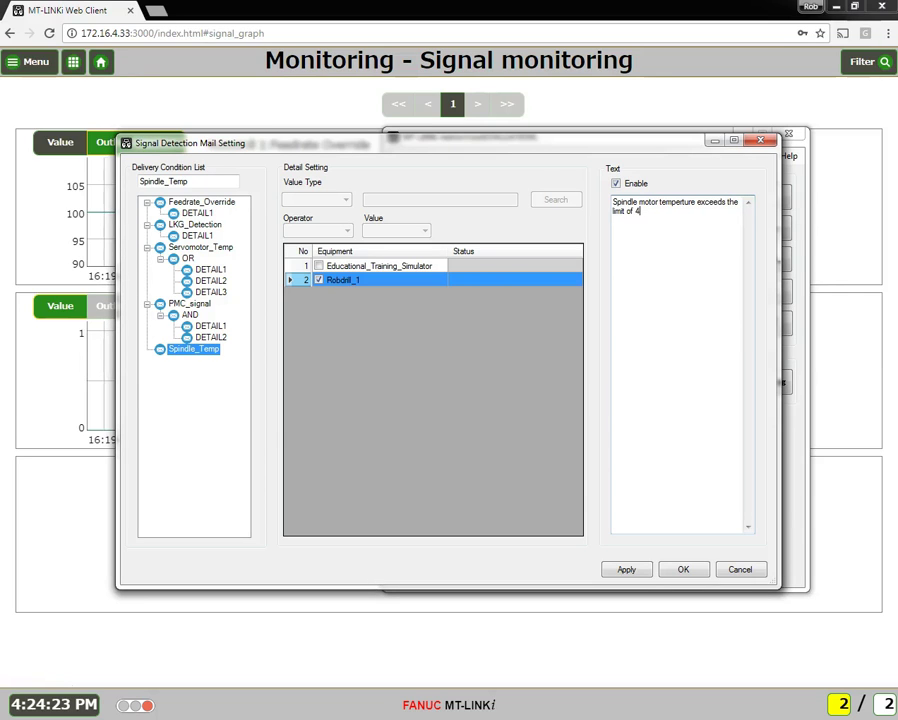
{"action": "type", "text": "0 degrees"}
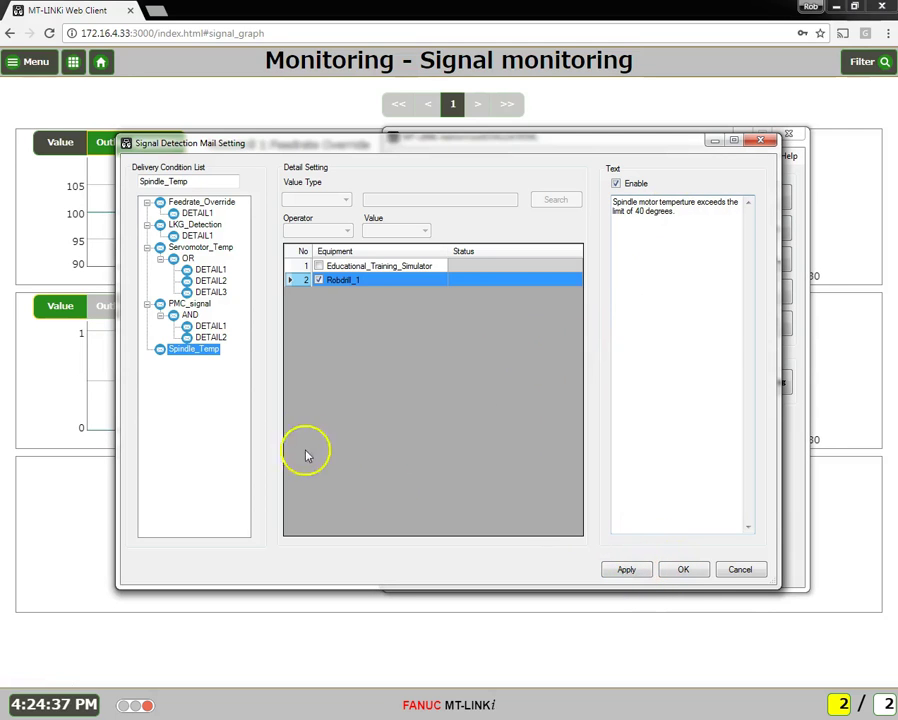
Add DETAIL1 under Spindle_Temp and set its value type to judge
{"action": "right_click", "coordinate": [197, 353]}
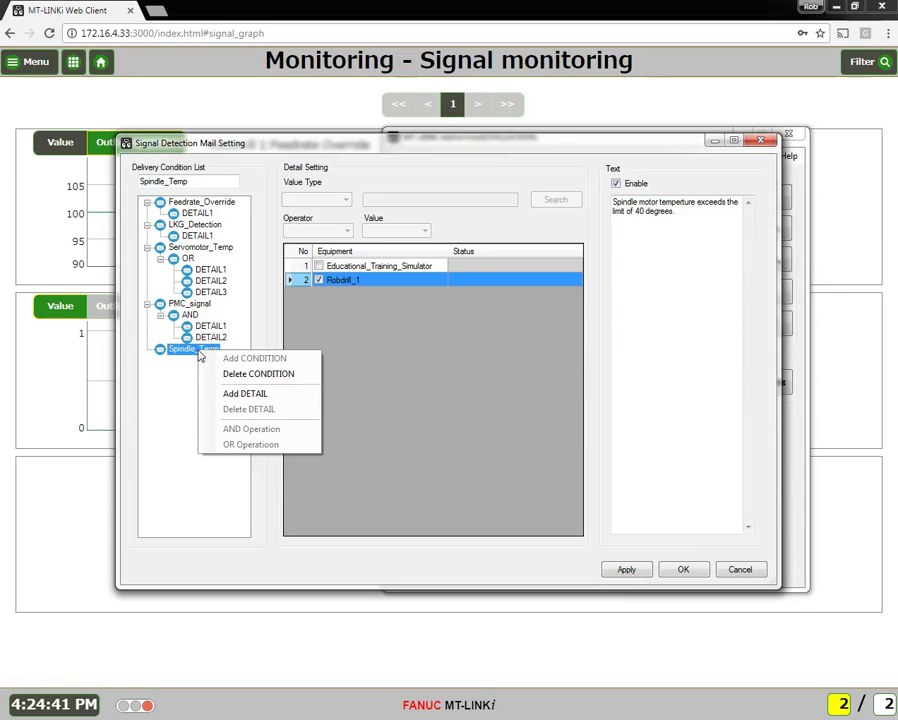
{"action": "left_click", "coordinate": [244, 393]}
{"action": "left_click", "coordinate": [200, 361]}
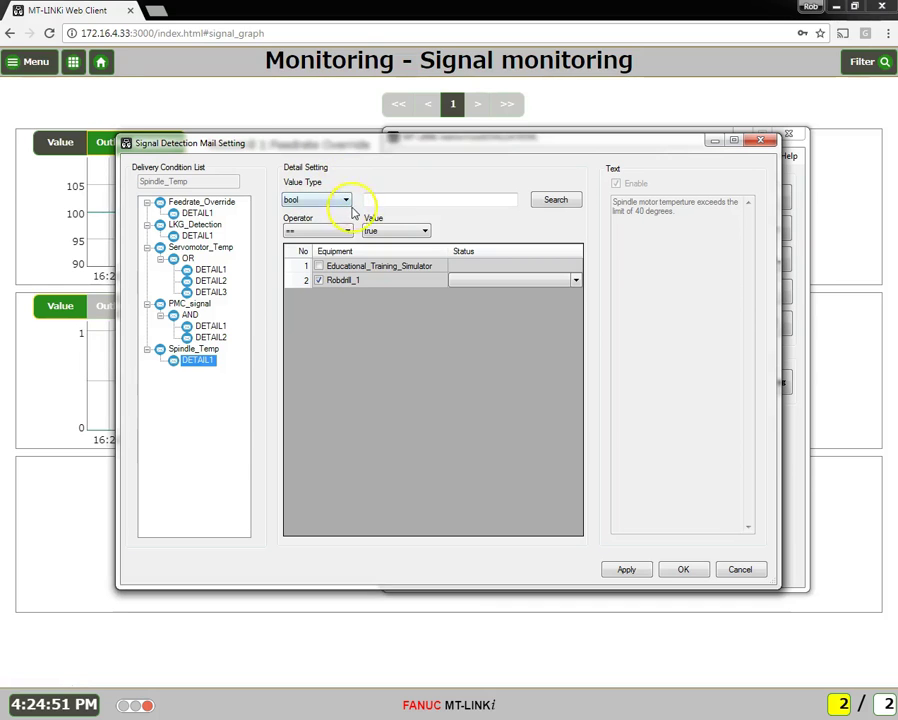
{"action": "left_click", "coordinate": [347, 201]}
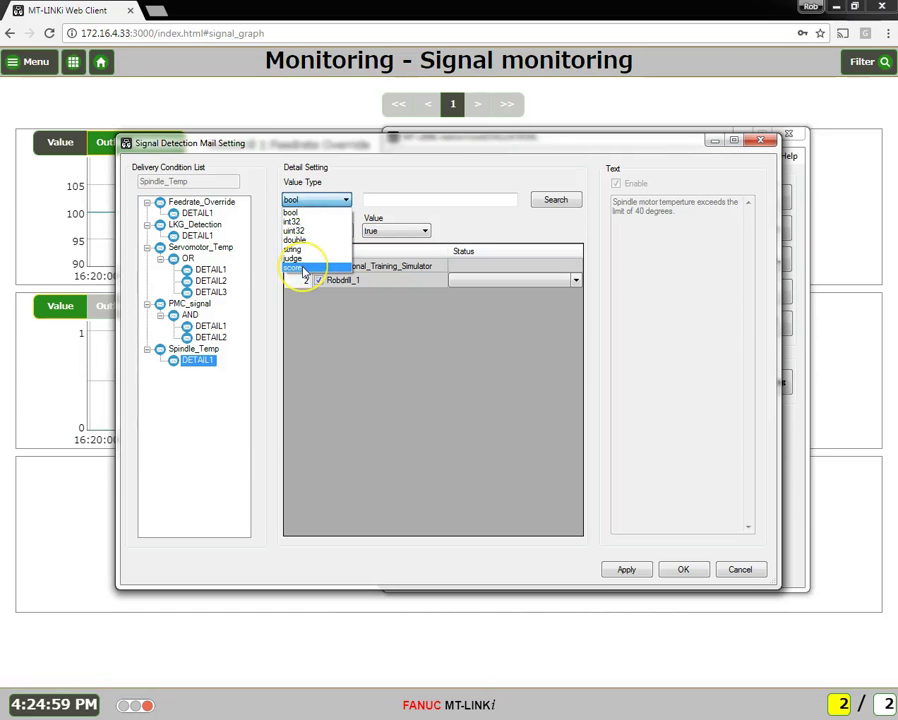
{"action": "left_click_drag", "start_coordinate": [330, 230], "coordinate": [315, 215]}
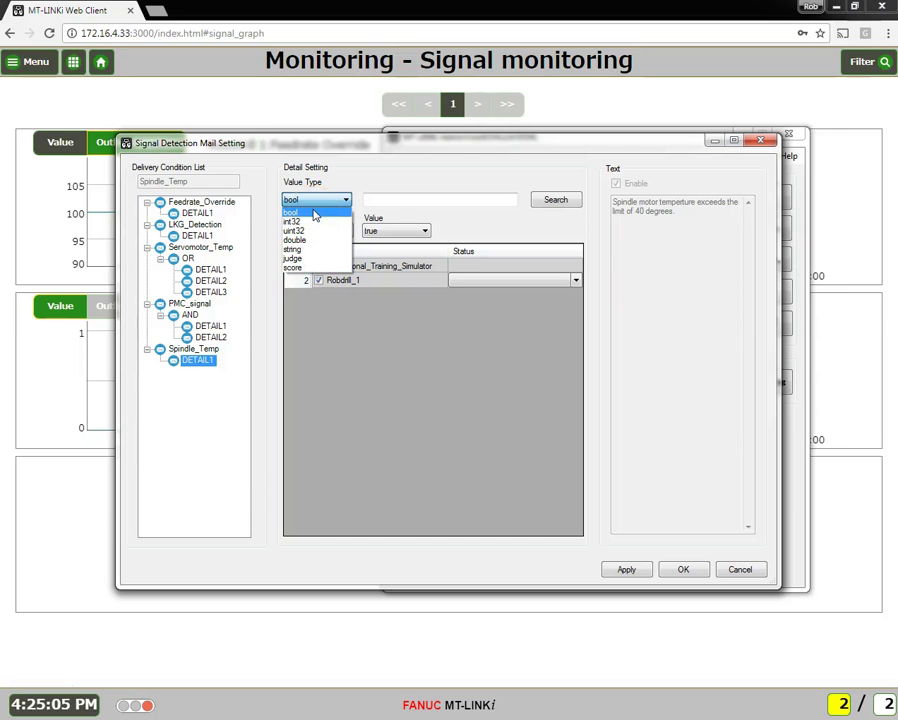
{"action": "left_click_drag", "start_coordinate": [310, 222], "coordinate": [308, 245]}
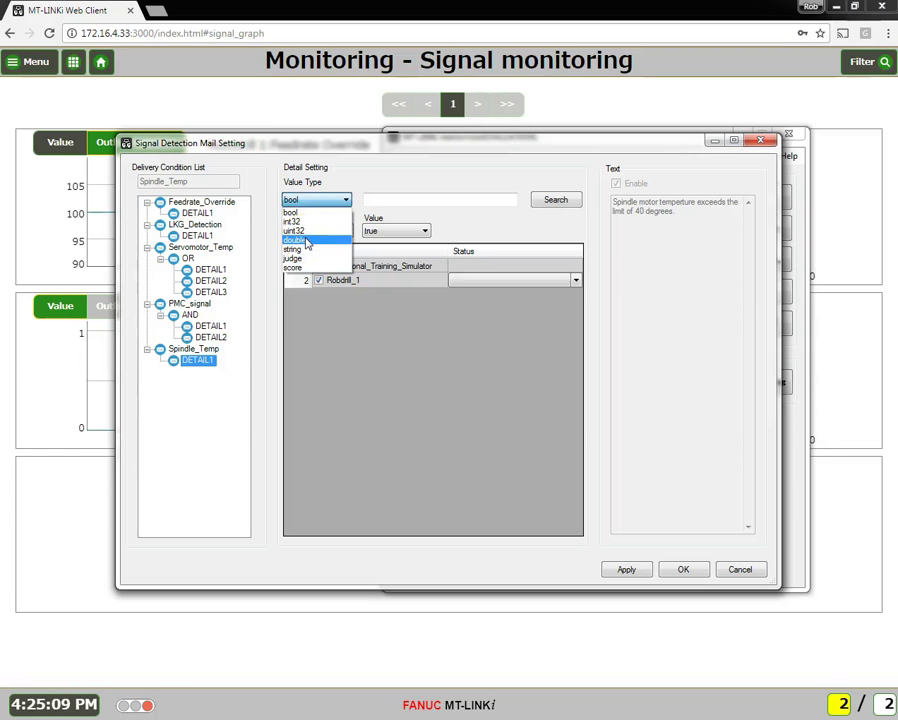
{"action": "left_click_drag", "start_coordinate": [307, 243], "coordinate": [308, 260]}
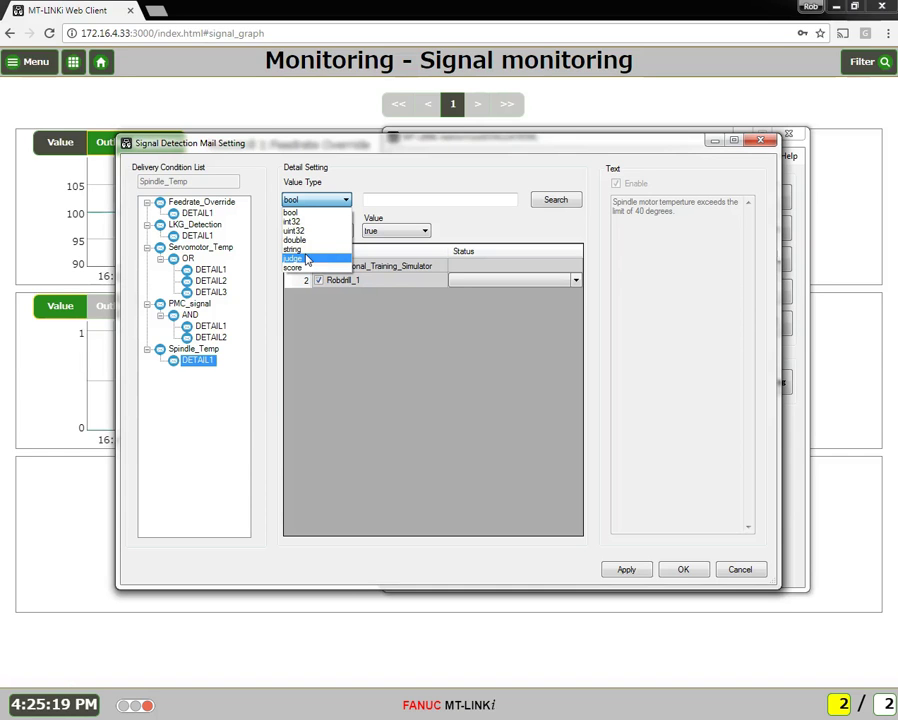
{"action": "left_click", "coordinate": [307, 259]}
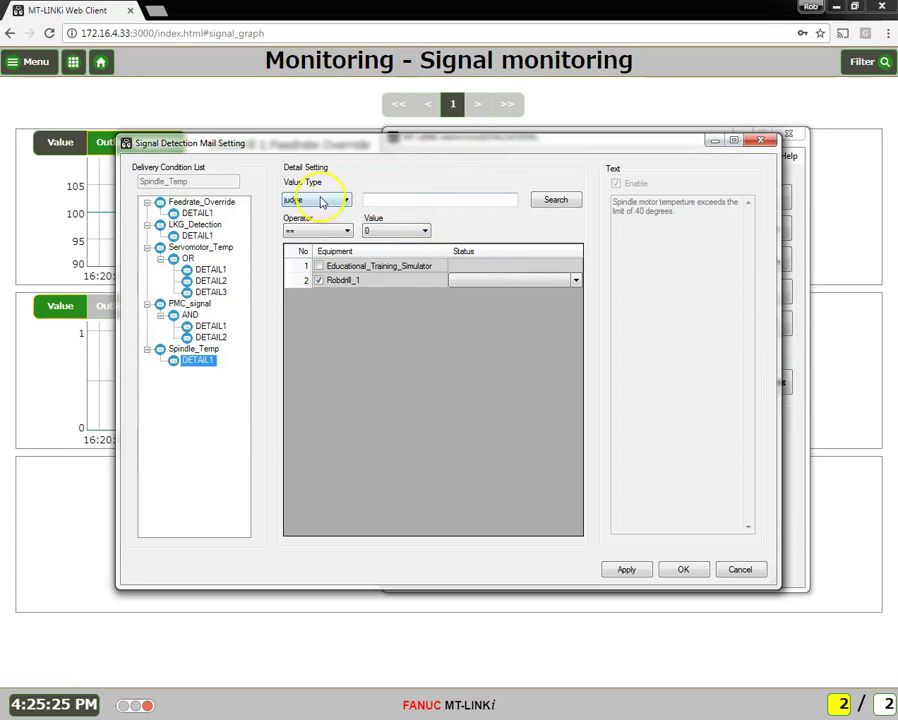
{"action": "left_click", "coordinate": [424, 231]}
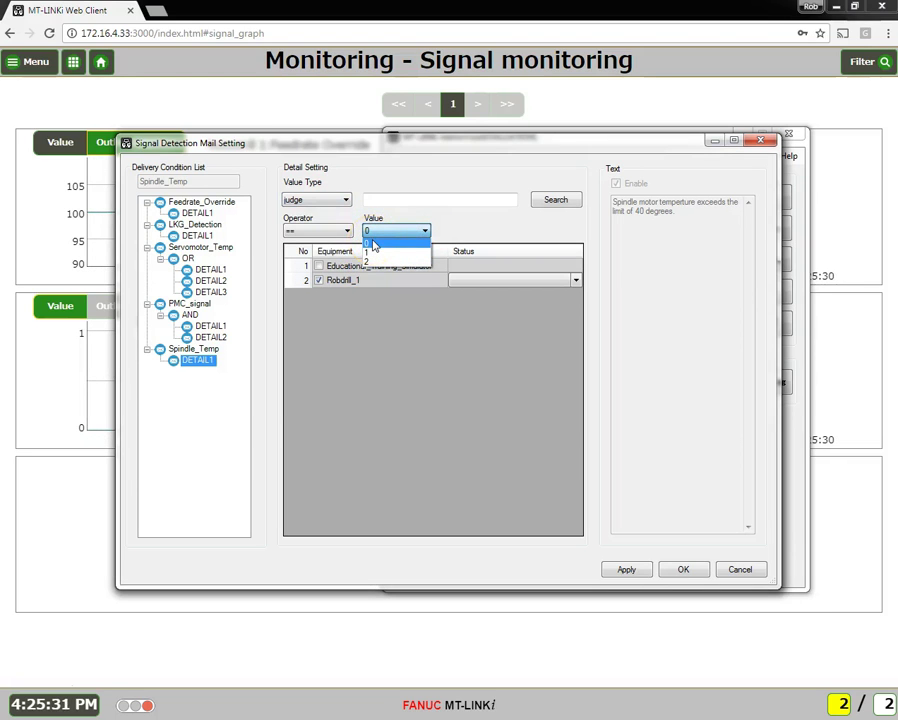
{"action": "left_click_drag", "start_coordinate": [374, 248], "coordinate": [378, 257]}
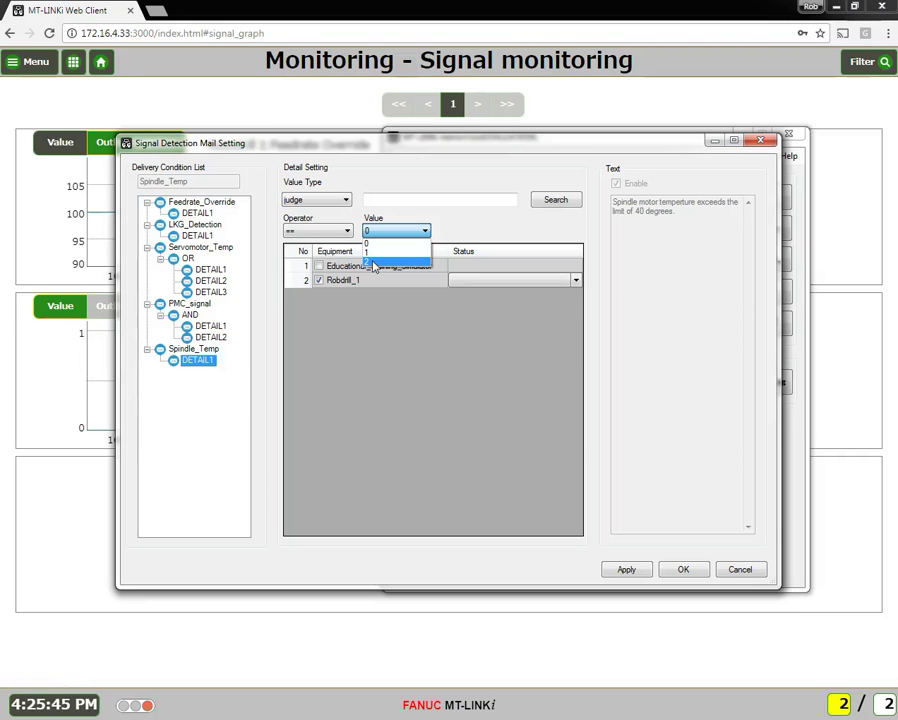
{"action": "left_click", "coordinate": [373, 263]}
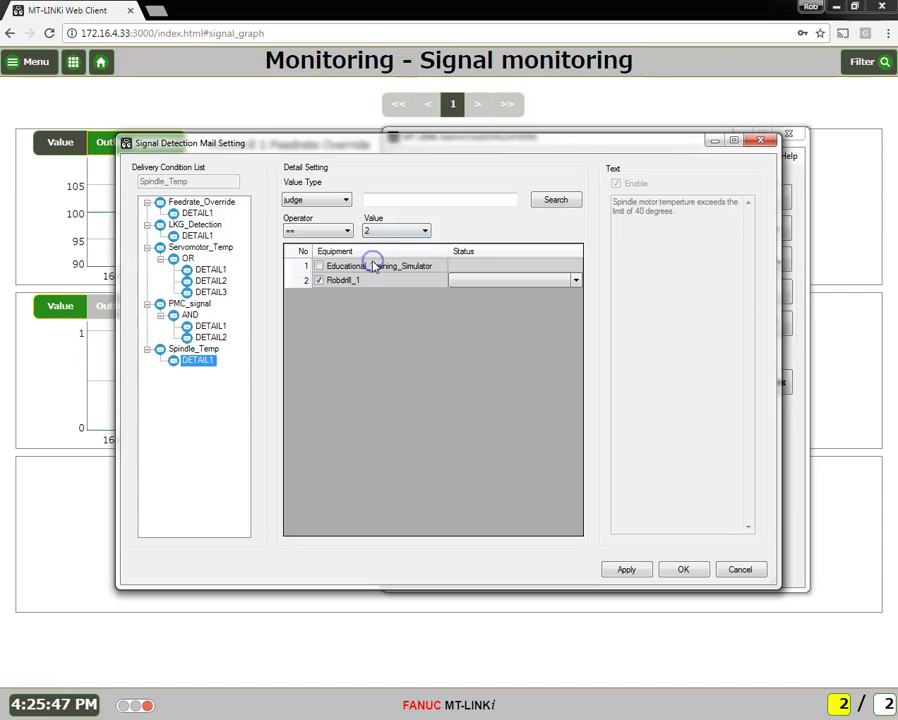
{"action": "left_click", "coordinate": [342, 232]}
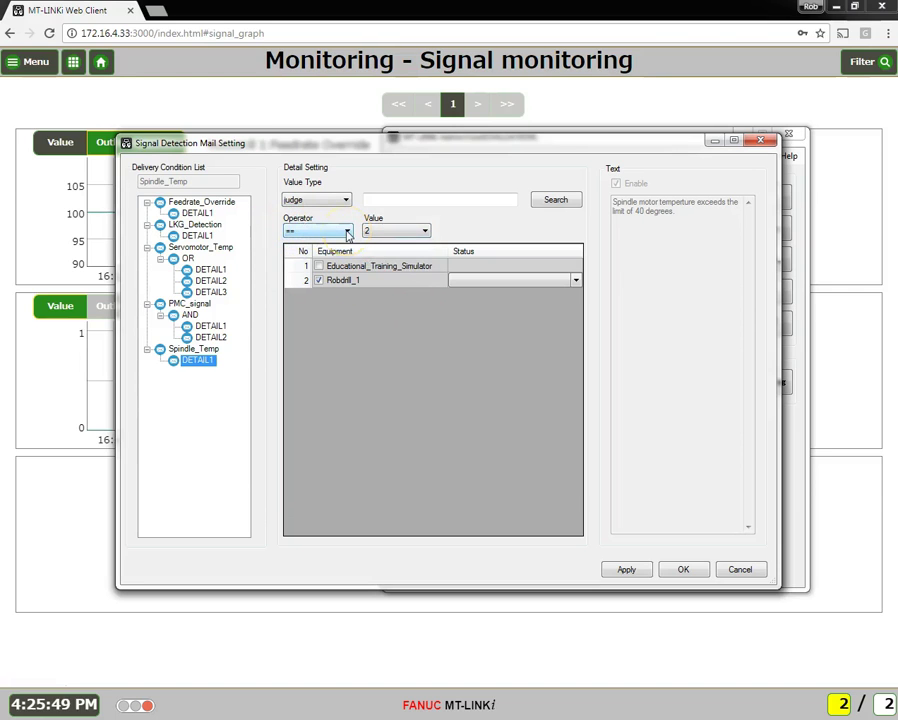
{"action": "left_click", "coordinate": [347, 232]}
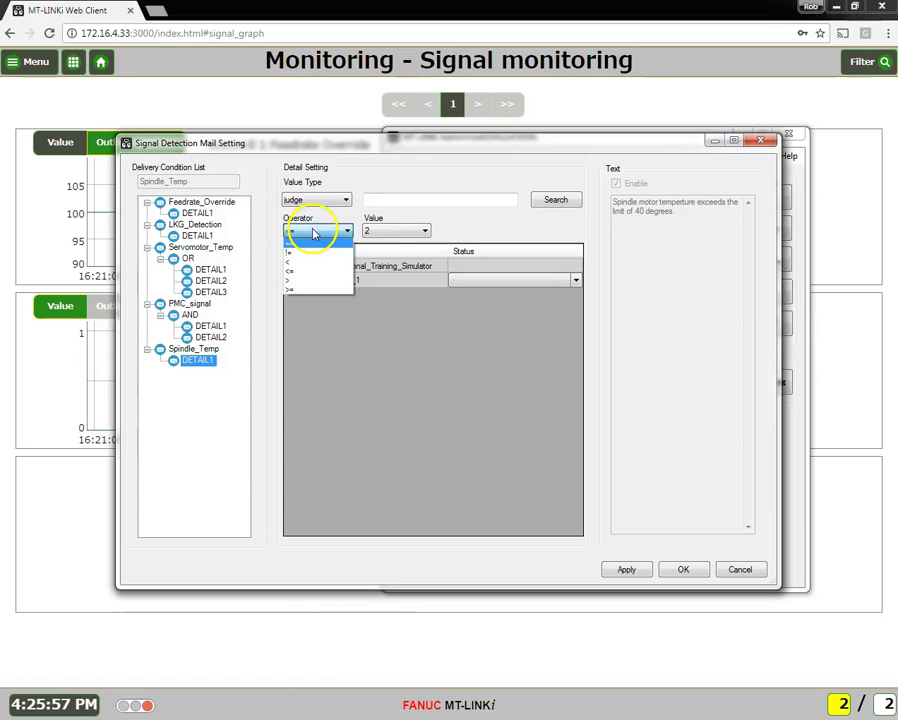
{"action": "left_click", "coordinate": [446, 224]}
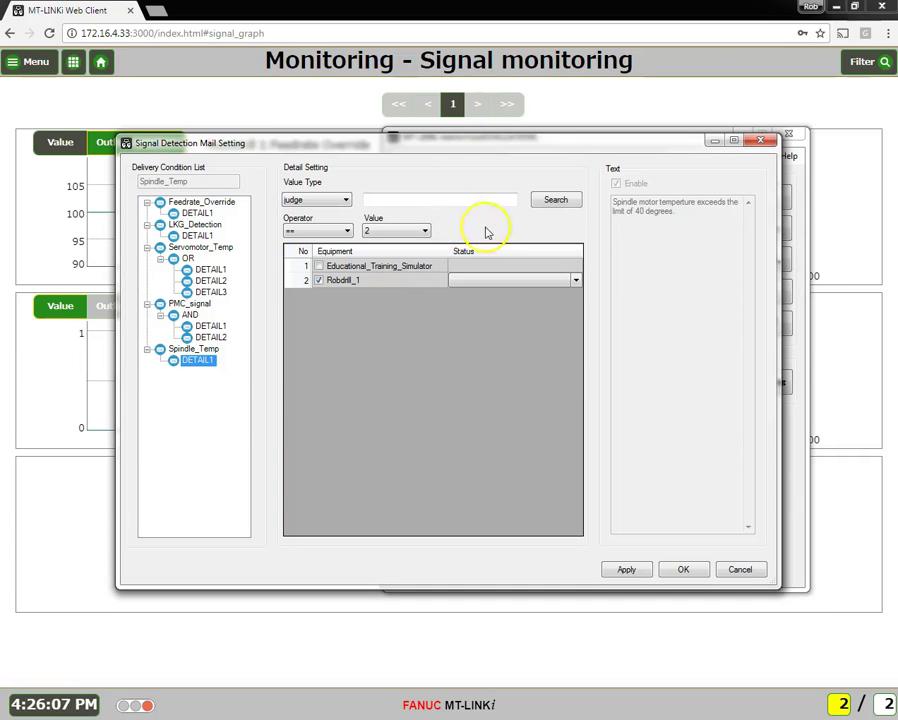
Set Robodrill_1's status signal to SpindleTemp_0_path1_Robodrill_1 and apply the change
{"action": "left_click", "coordinate": [576, 281]}
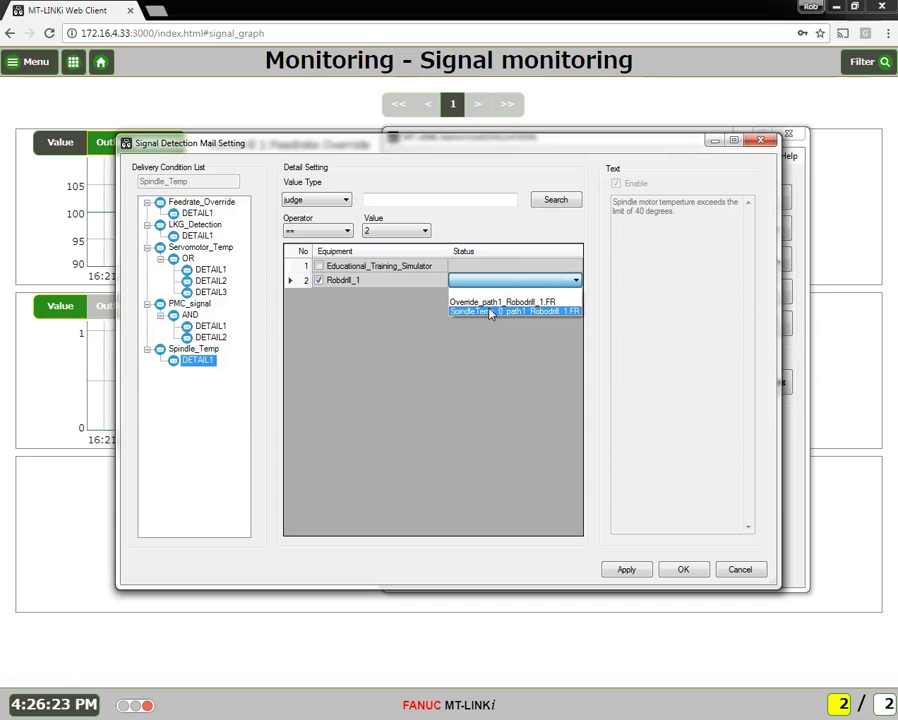
{"action": "left_click", "coordinate": [414, 297]}
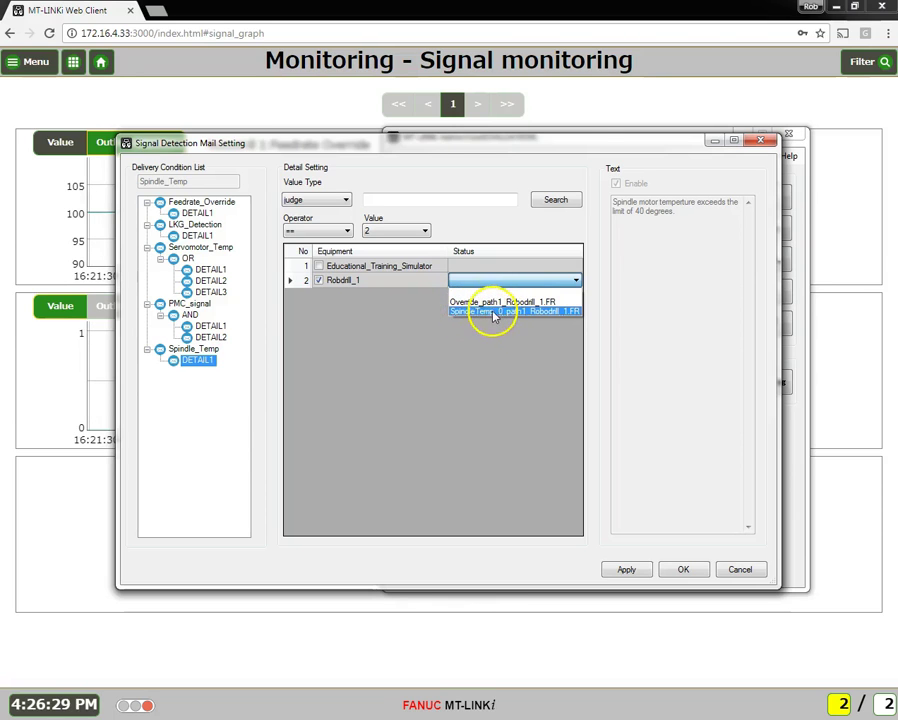
{"action": "left_click", "coordinate": [493, 314]}
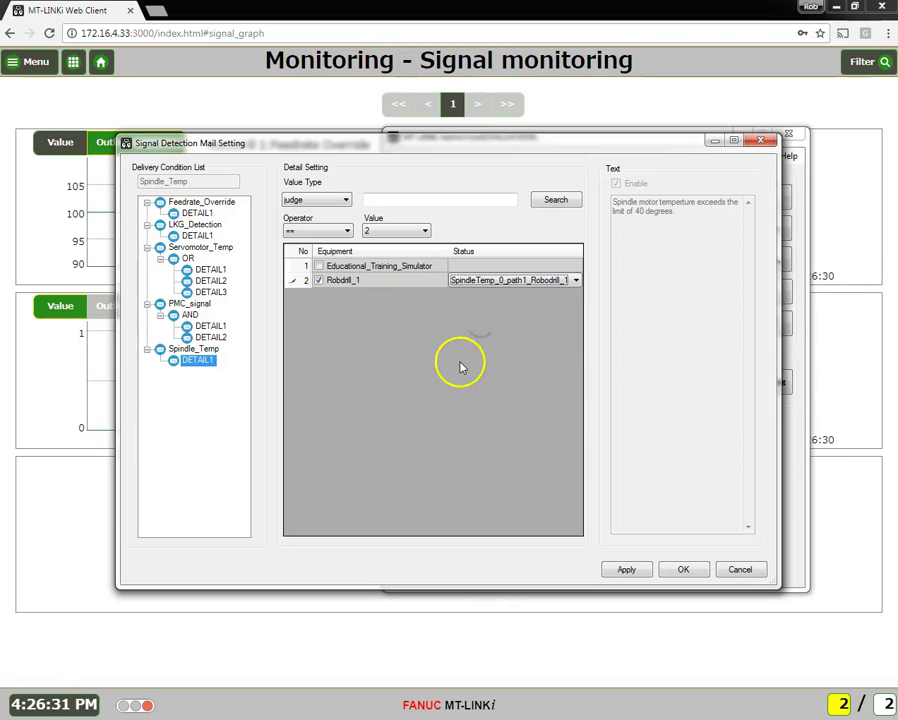
{"action": "left_click", "coordinate": [629, 572]}
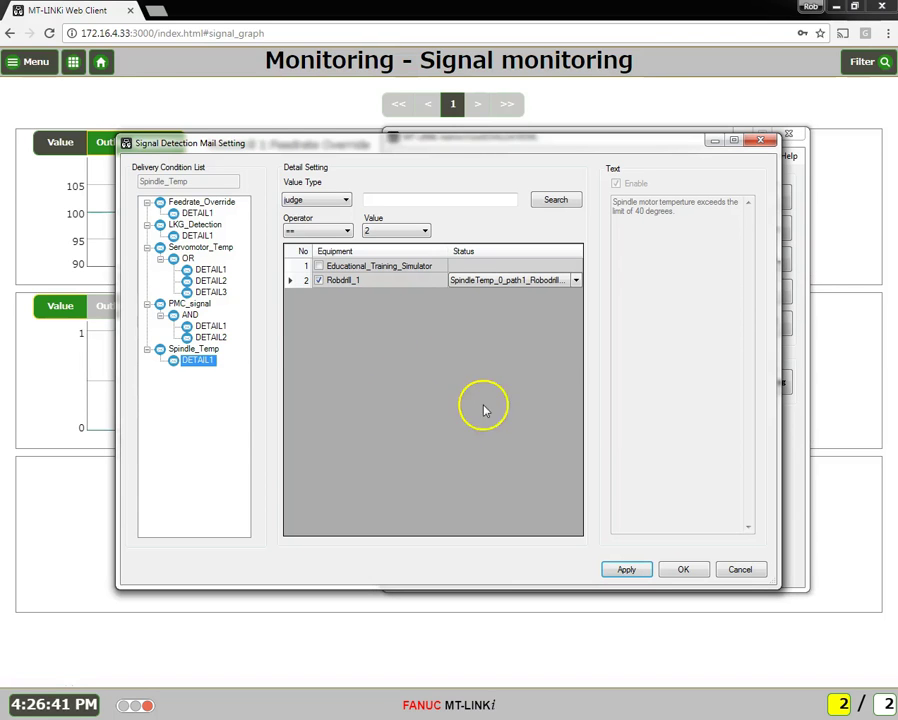
Inspect Feedrate_Override (int32 above 100) and LKG_Detection (double below 10.000) and their details
{"action": "left_click", "coordinate": [205, 202]}
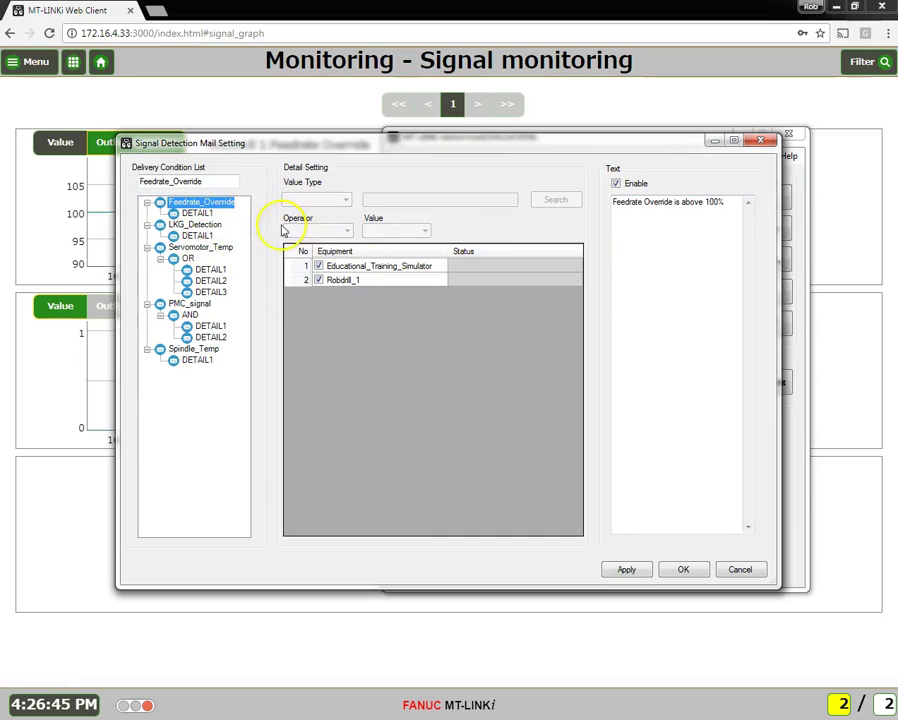
{"action": "left_click", "coordinate": [198, 213]}
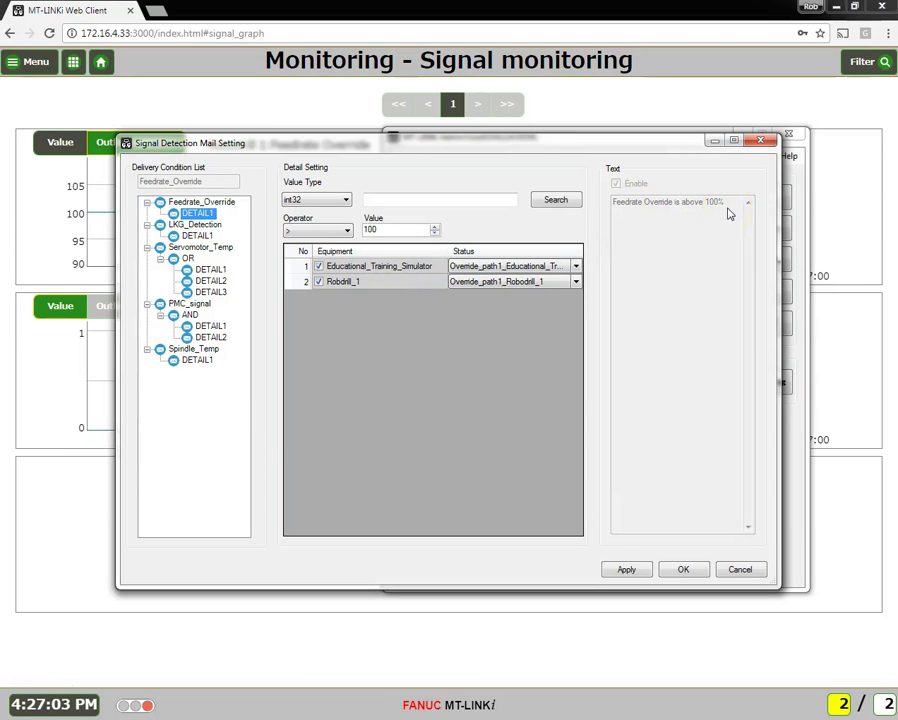
{"action": "left_click", "coordinate": [200, 226]}
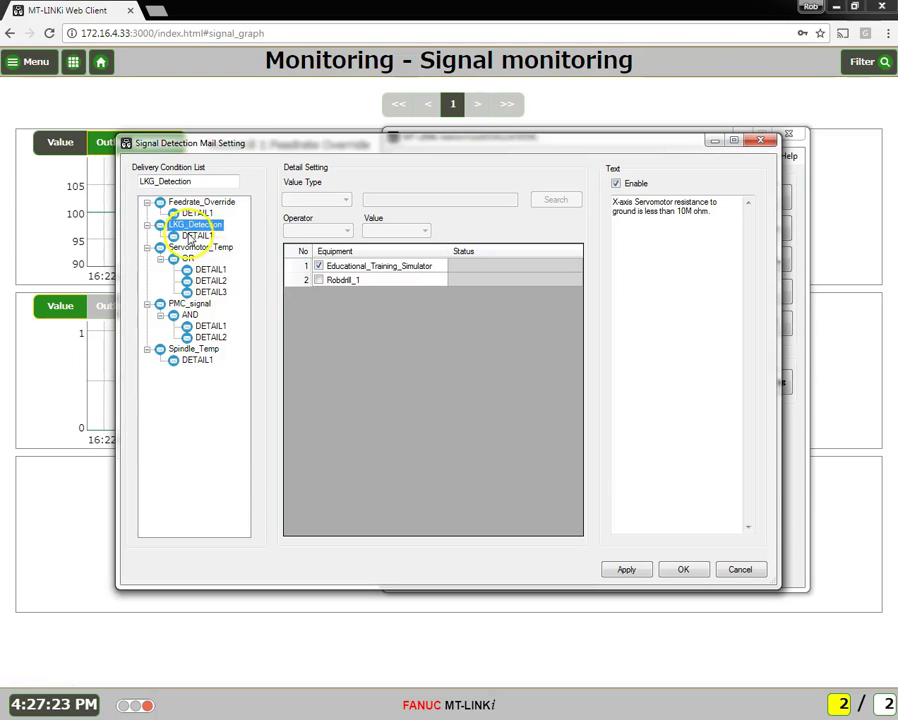
{"action": "left_click", "coordinate": [196, 236]}
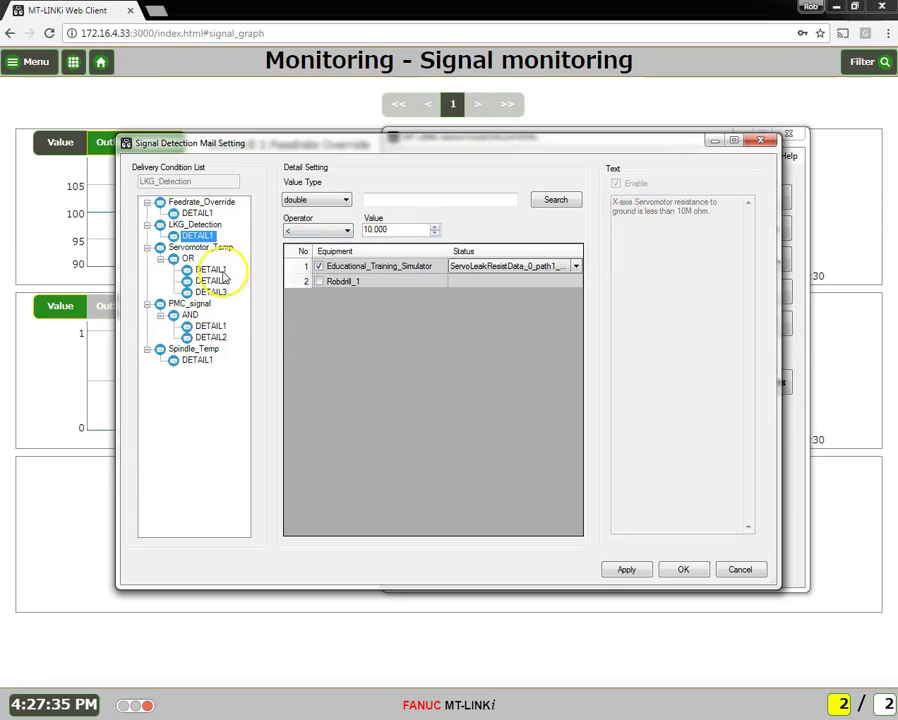
Compare Servomotor_Temp's DETAIL1–3 signals, including DETAIL1's above-40.000 threshold
{"action": "left_click", "coordinate": [199, 248]}
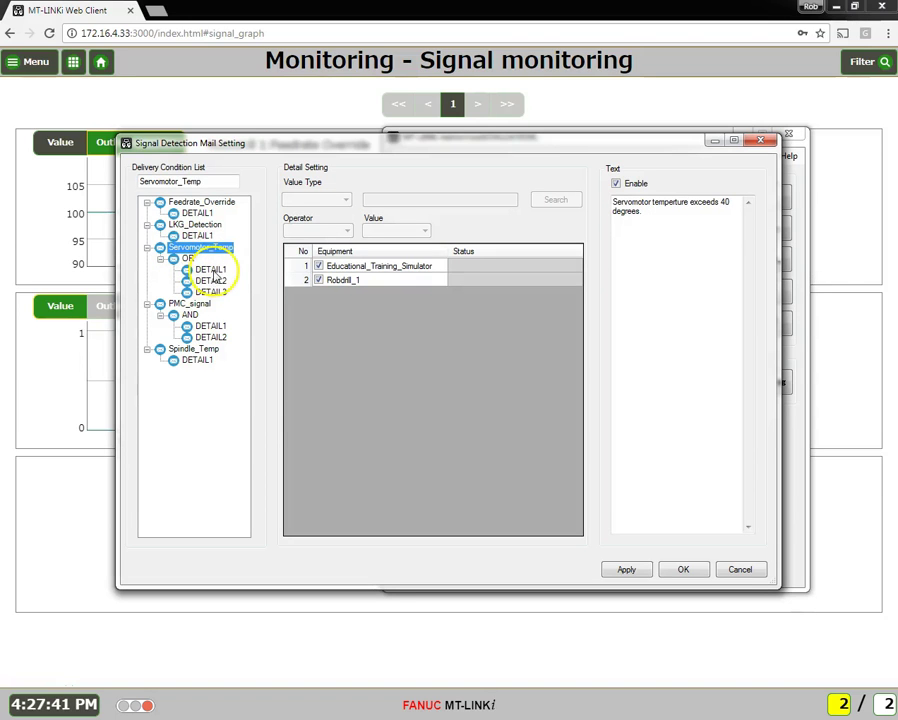
{"action": "left_click", "coordinate": [211, 270]}
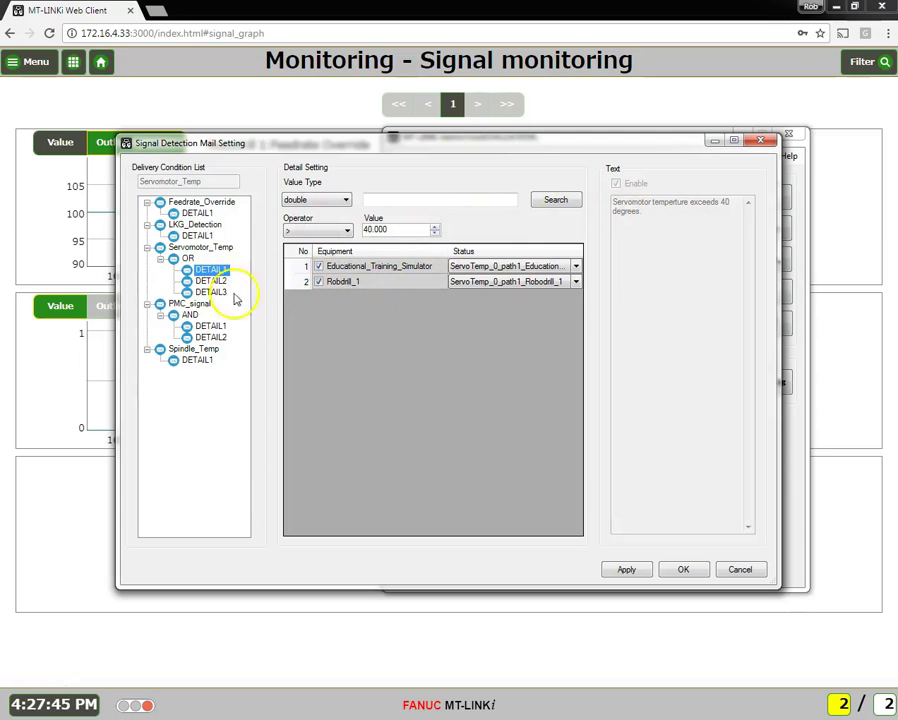
{"action": "left_click", "coordinate": [456, 268]}
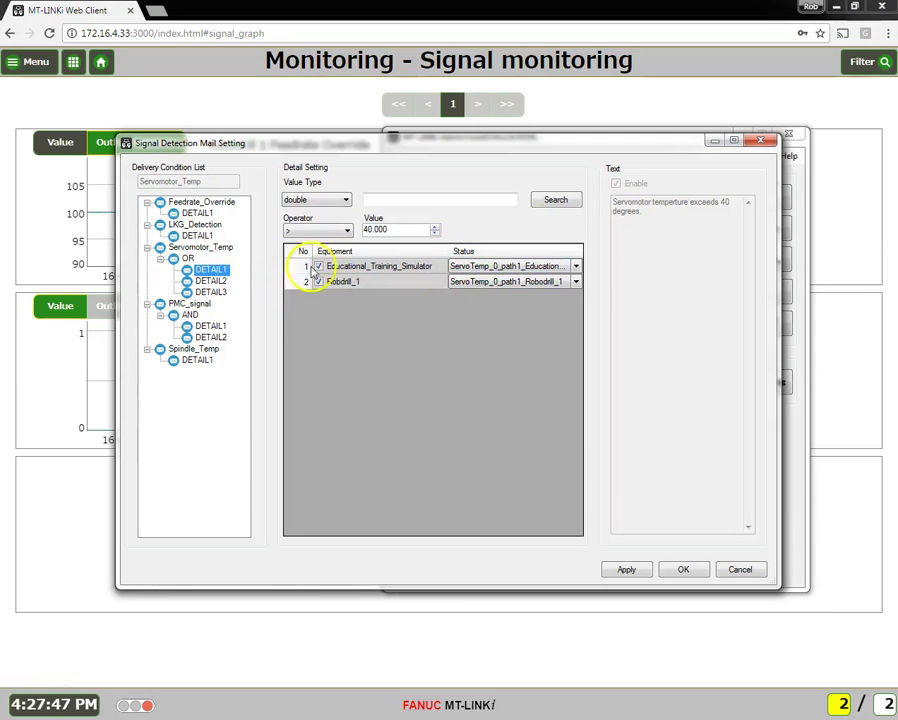
{"action": "left_click", "coordinate": [210, 281]}
{"action": "left_click", "coordinate": [214, 293]}
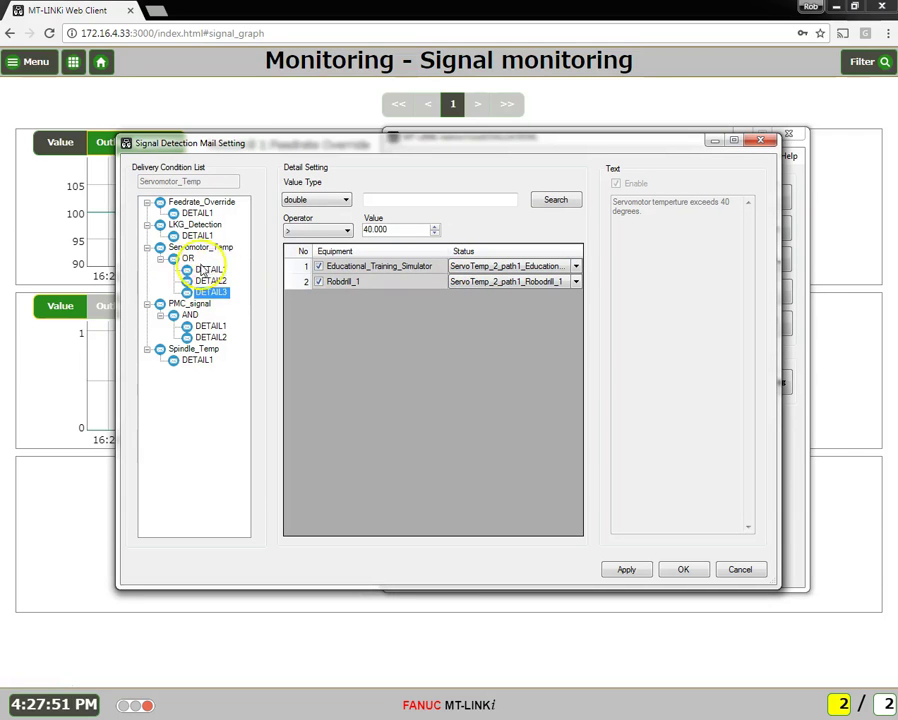
{"action": "left_click", "coordinate": [212, 271]}
{"action": "left_click", "coordinate": [214, 282]}
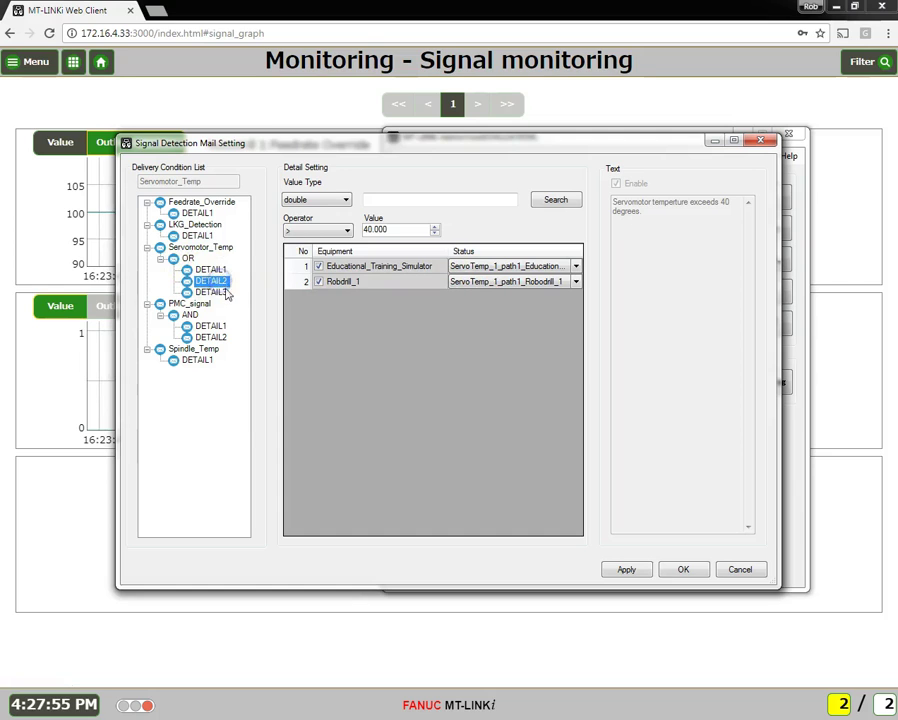
{"action": "left_click", "coordinate": [224, 292]}
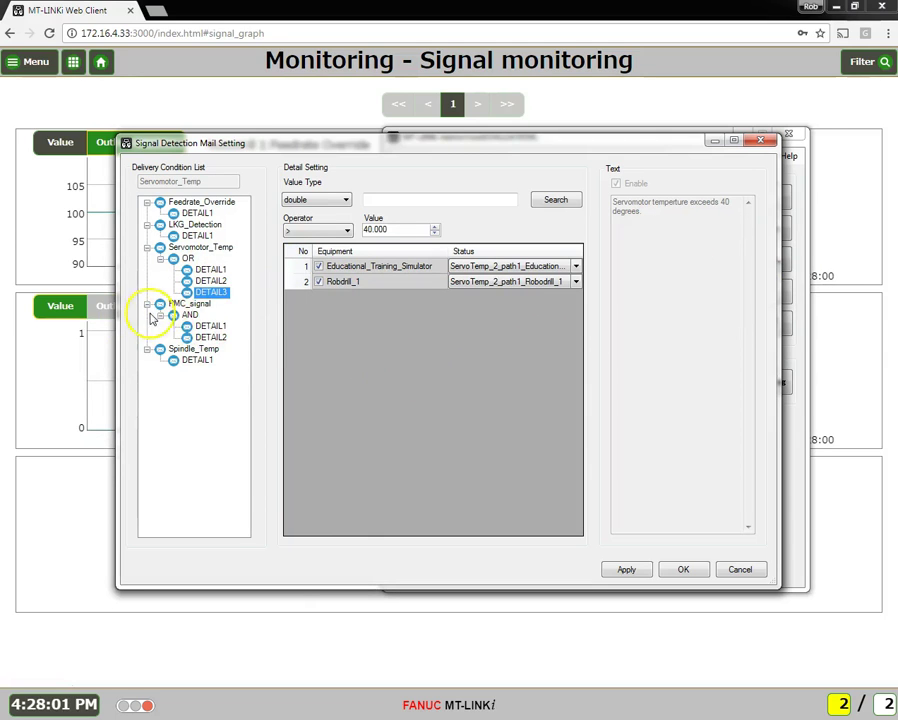
{"action": "left_click", "coordinate": [193, 304]}
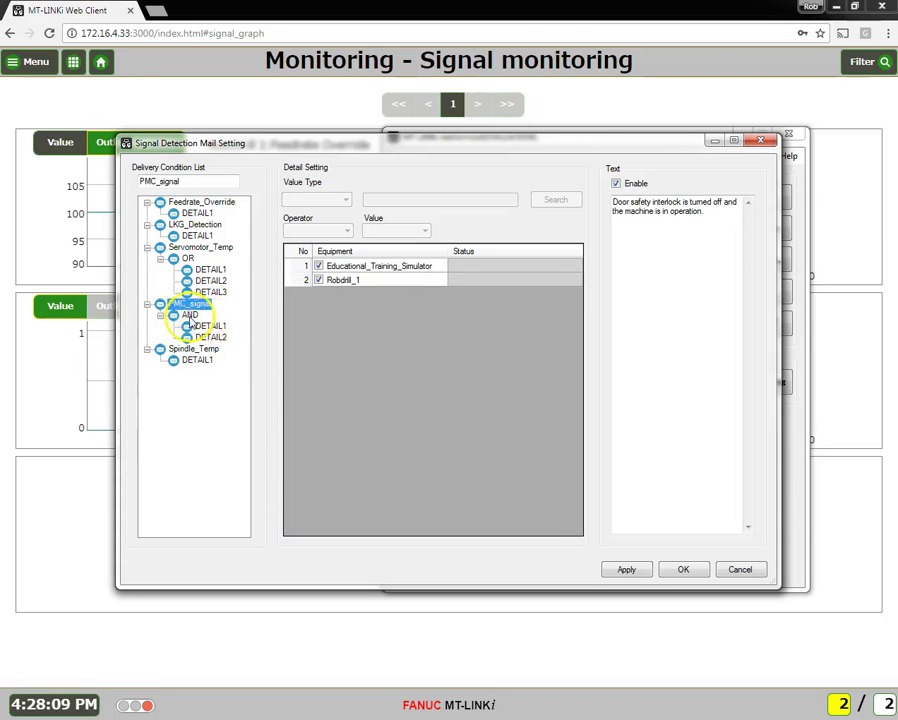
{"action": "left_click", "coordinate": [210, 330]}
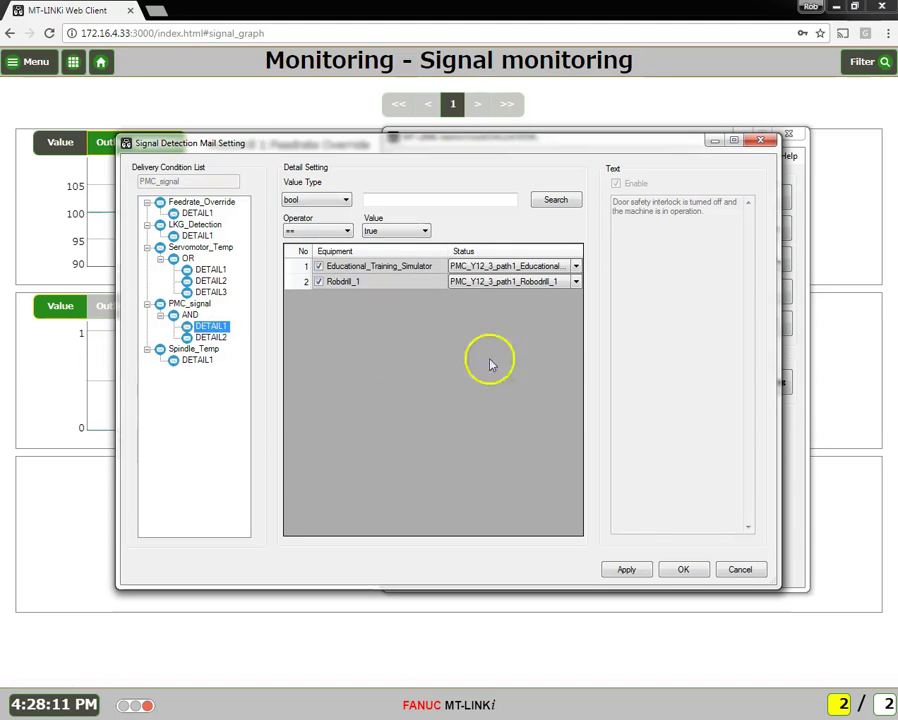
{"action": "left_click", "coordinate": [488, 282]}
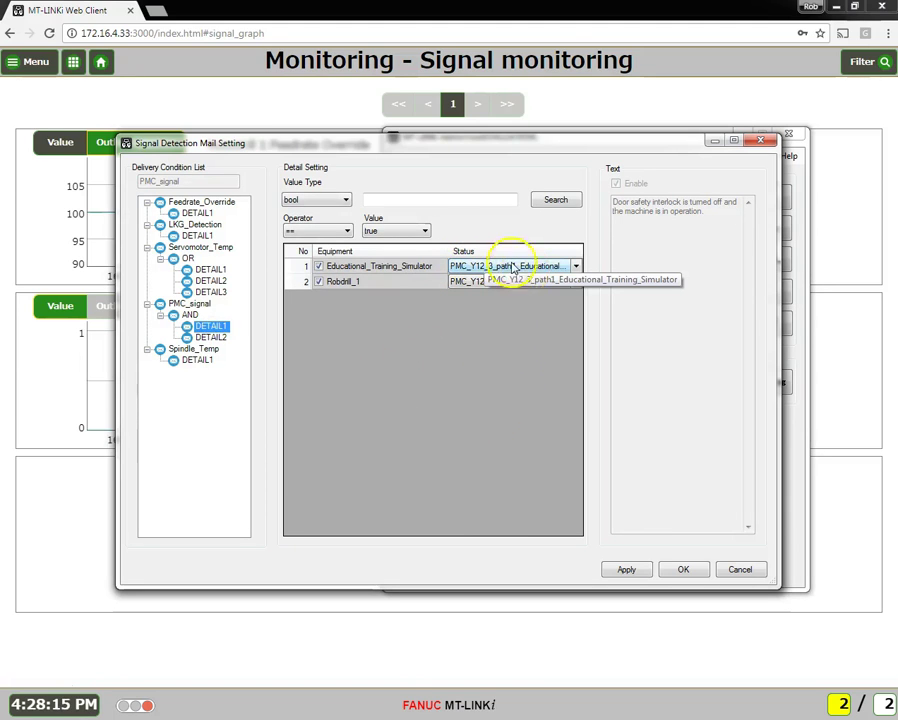
{"action": "left_click", "coordinate": [395, 236]}
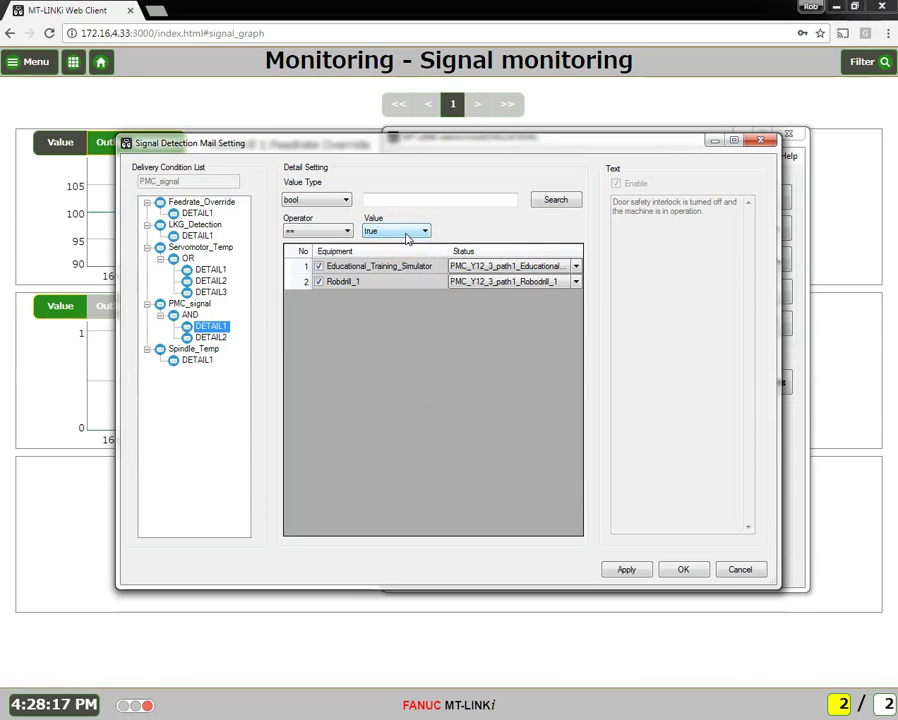
{"action": "left_click", "coordinate": [212, 338]}
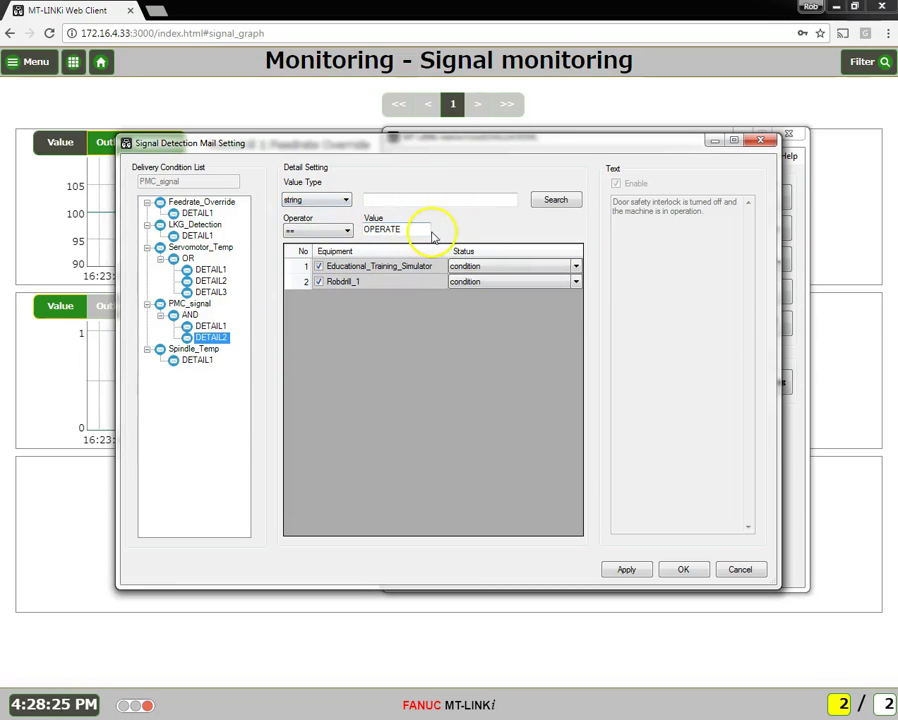
{"action": "left_click", "coordinate": [575, 282]}
{"action": "left_click", "coordinate": [575, 283]}
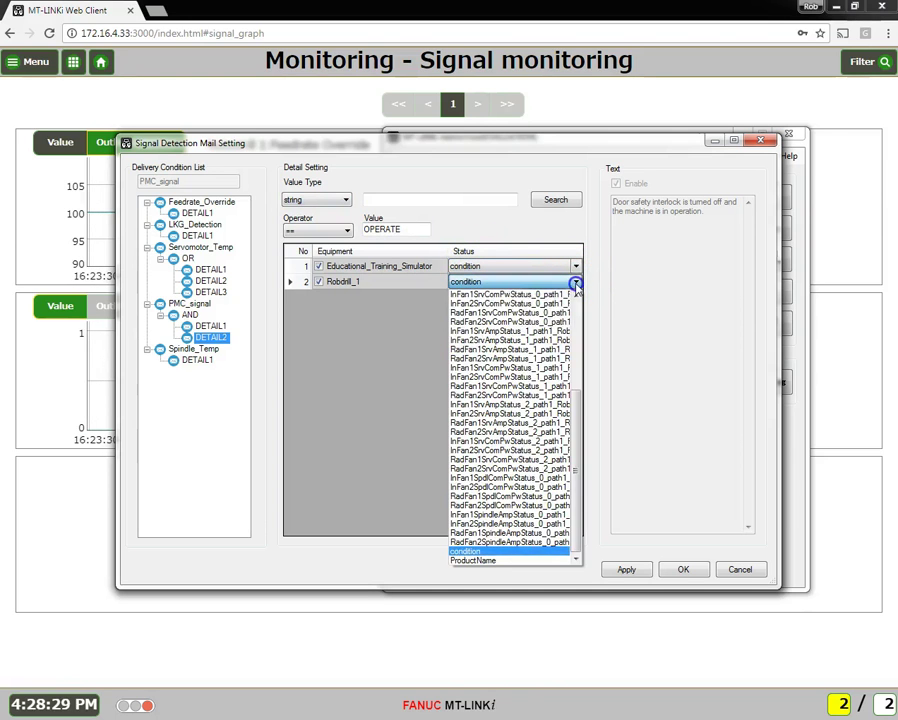
{"action": "left_click", "coordinate": [575, 283]}
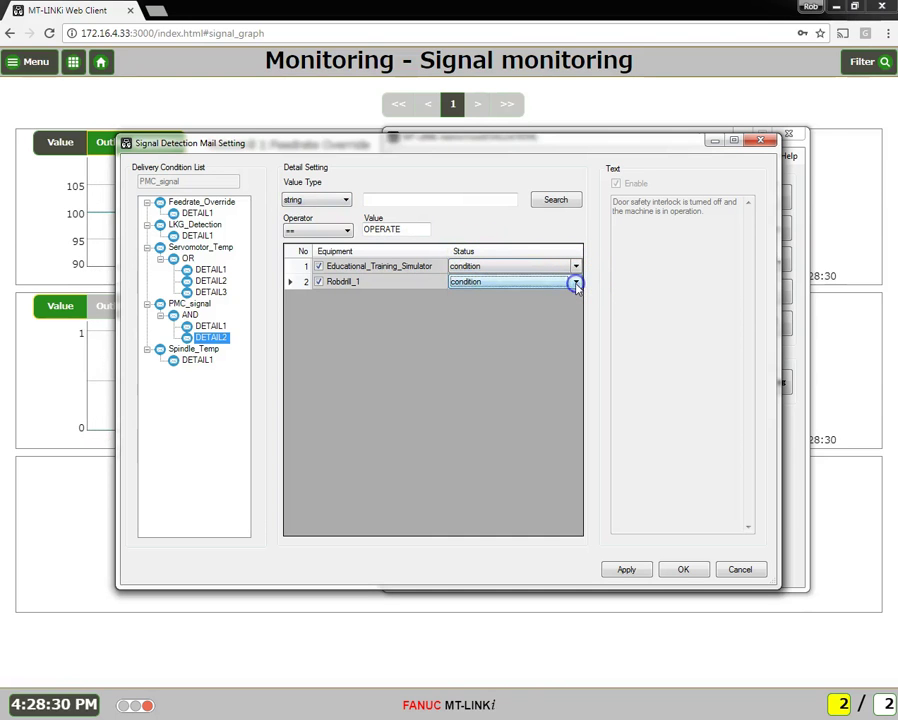
{"action": "left_click", "coordinate": [406, 228]}
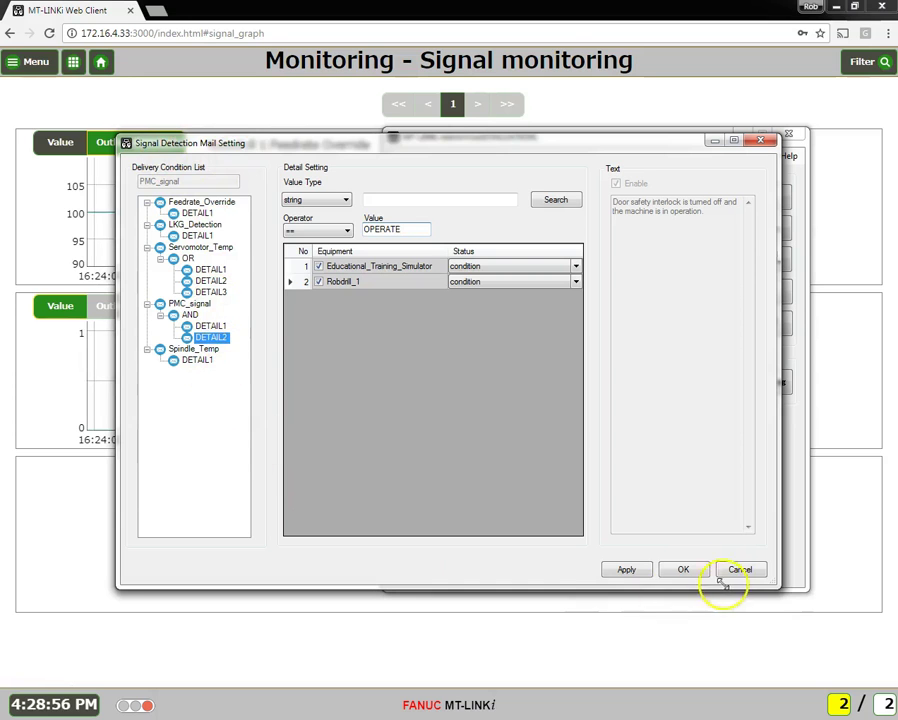
Close the signal detection mail settings and add condition COND01 in Alarm Mail Setting
{"action": "left_click", "coordinate": [680, 570]}
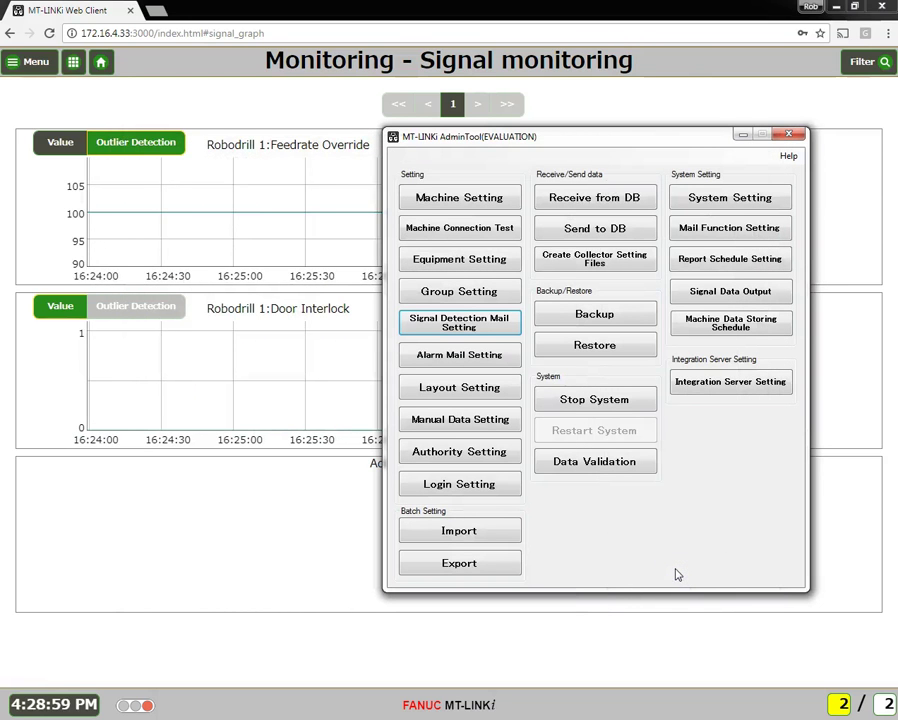
{"action": "left_click", "coordinate": [463, 357]}
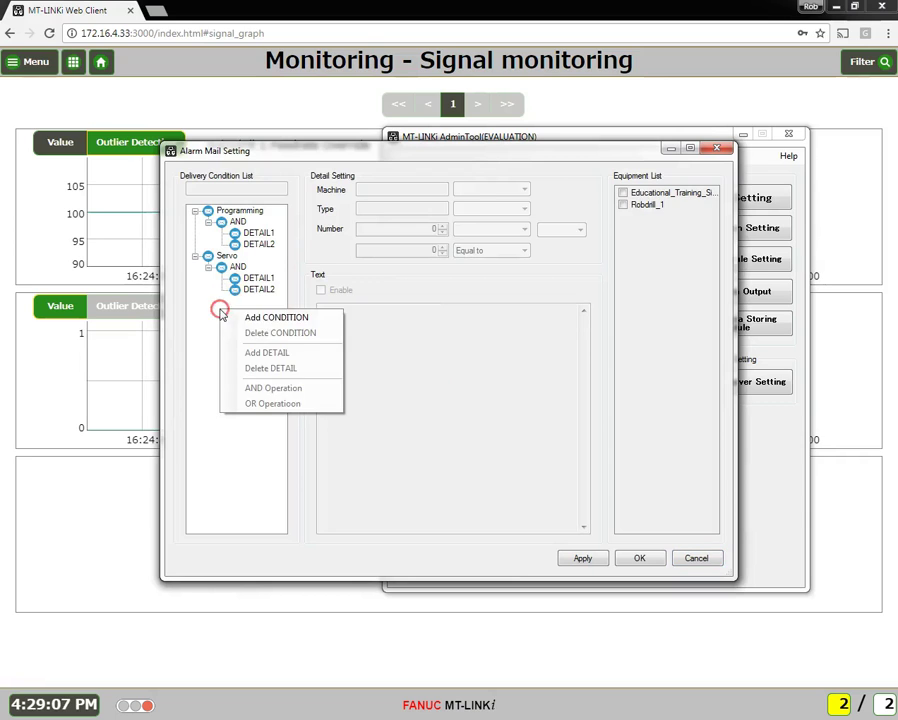
{"action": "left_click", "coordinate": [270, 317]}
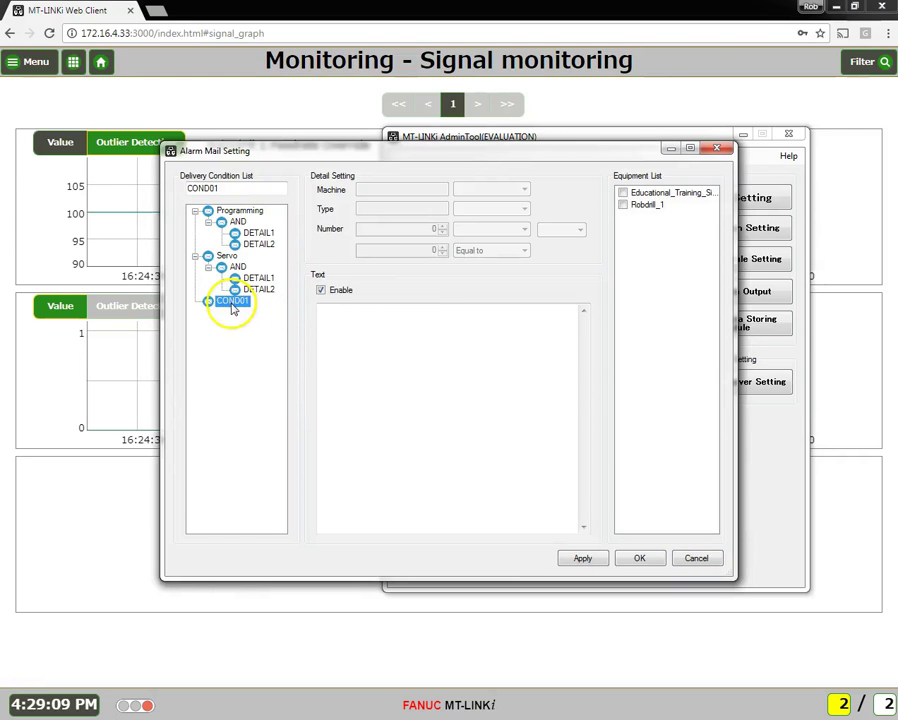
Add DETAIL1 under COND01 and select it for editing
{"action": "right_click", "coordinate": [232, 306]}
{"action": "left_click", "coordinate": [268, 344]}
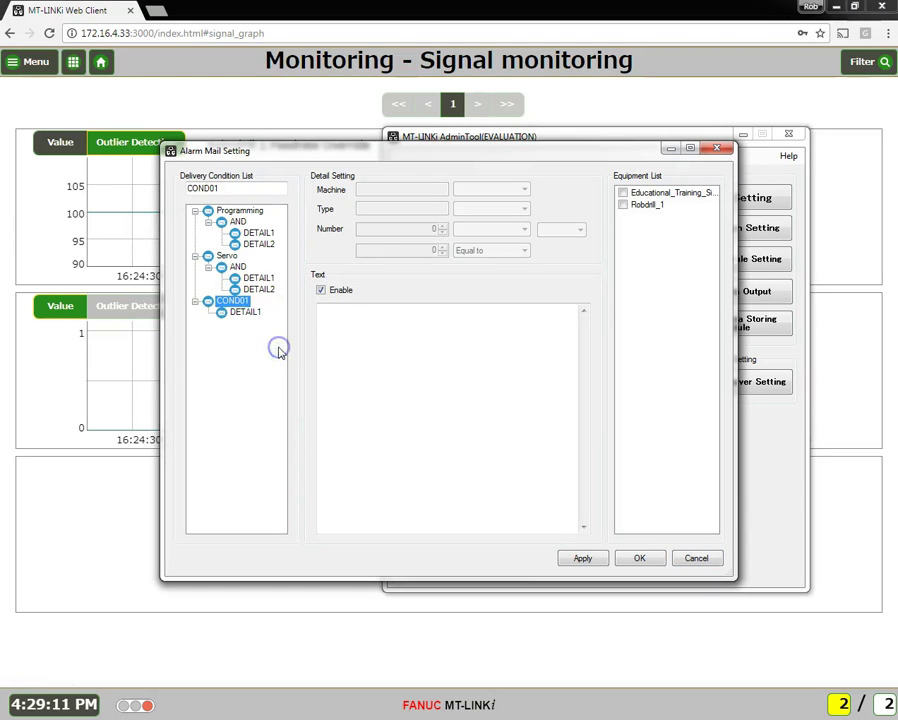
{"action": "left_click", "coordinate": [243, 312]}
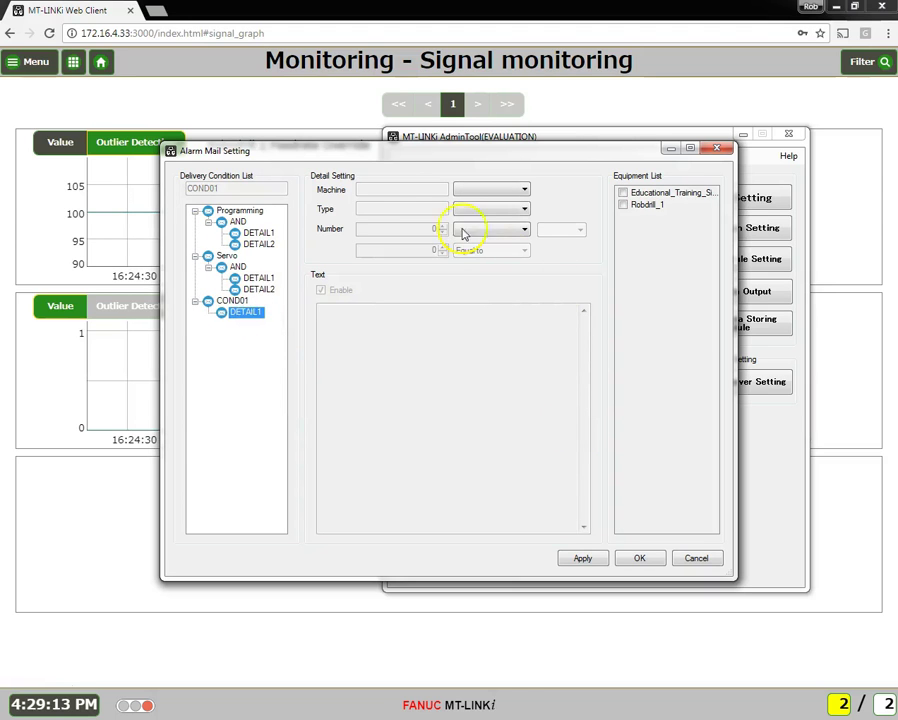
{"action": "left_click", "coordinate": [523, 208]}
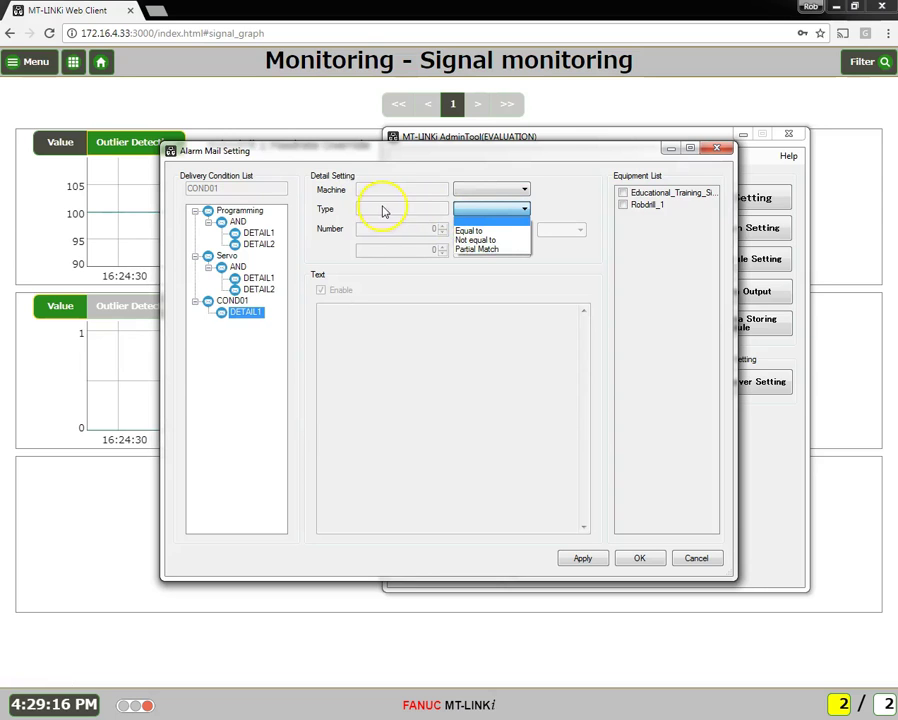
Set DETAIL1 to alarm type Equal to EX, replacing the mistaken SV, and alarm number Equal to 10010
{"action": "left_click", "coordinate": [483, 232]}
{"action": "left_click", "coordinate": [424, 209]}
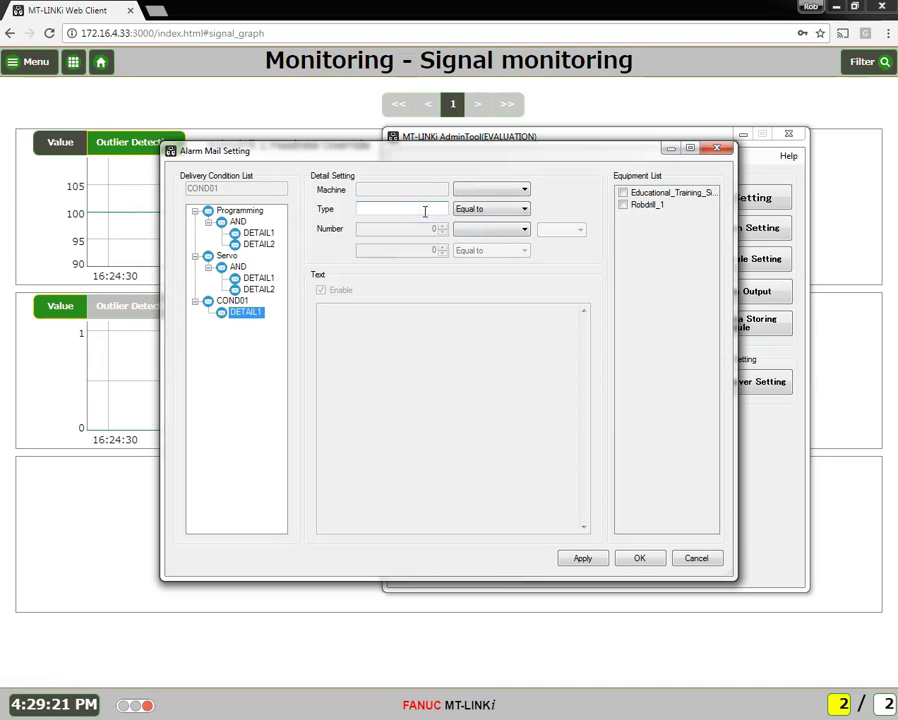
{"action": "type", "text": "SV"}
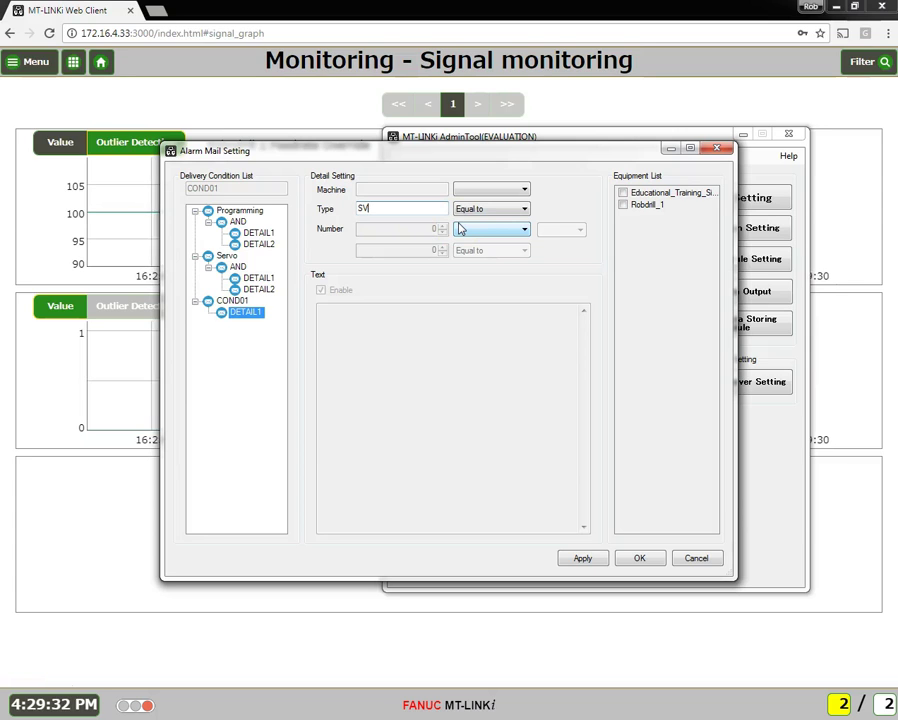
{"action": "left_click", "coordinate": [396, 207]}
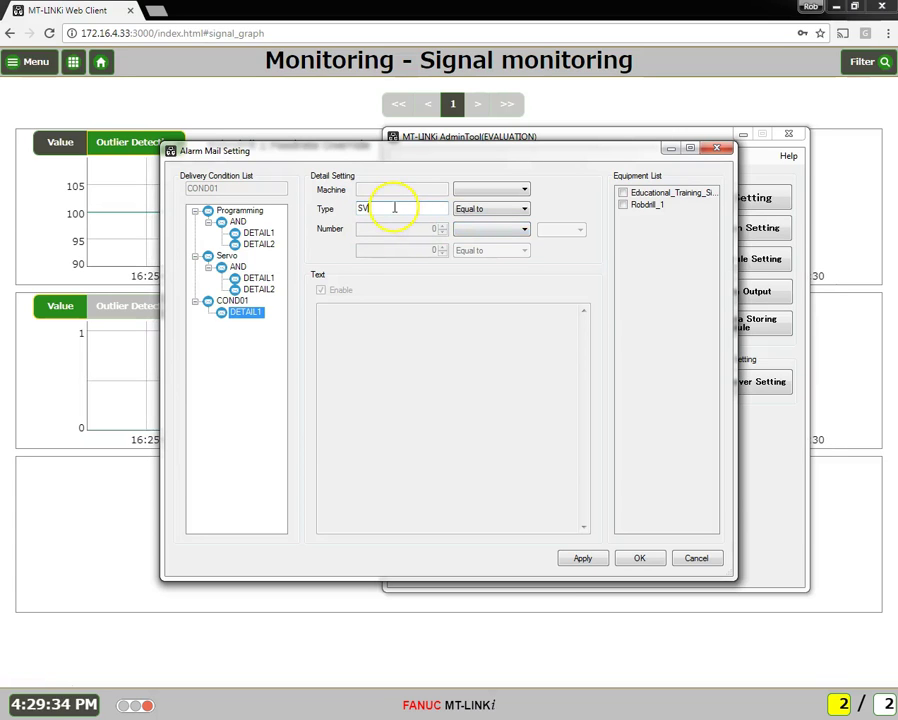
{"action": "key", "text": "BackSpace"}
{"action": "key", "text": "BackSpace"}
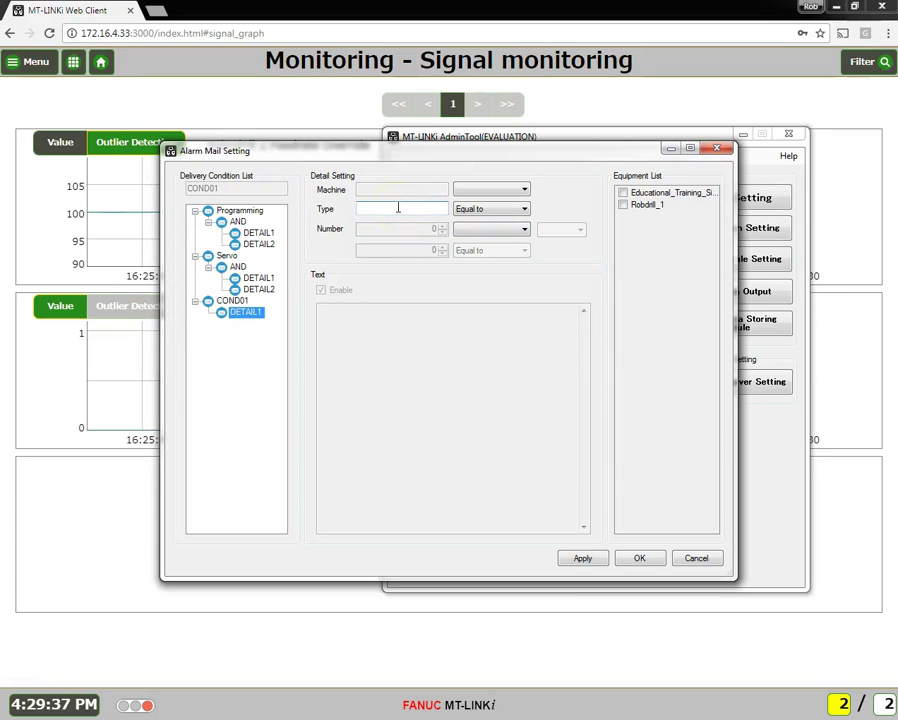
{"action": "type", "text": "EX"}
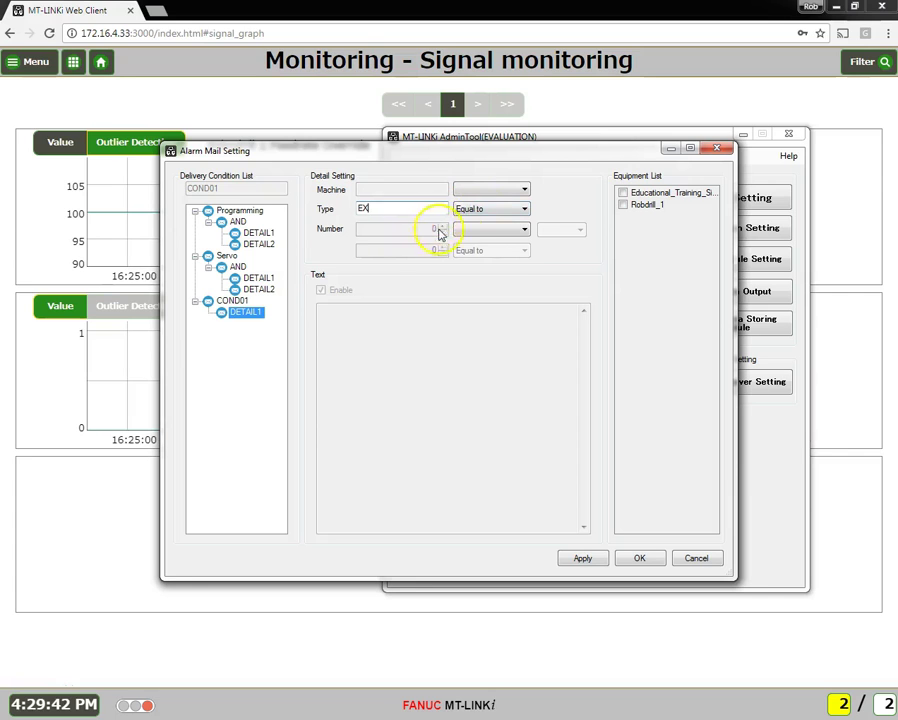
{"action": "left_click", "coordinate": [487, 229]}
{"action": "left_click", "coordinate": [482, 252]}
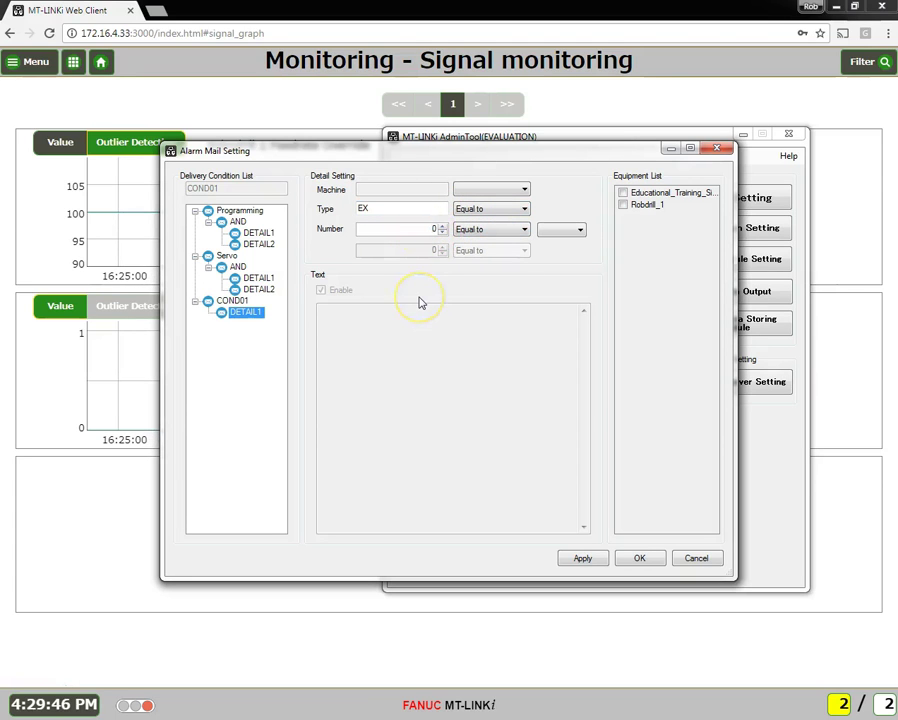
{"action": "type", "text": "10010"}
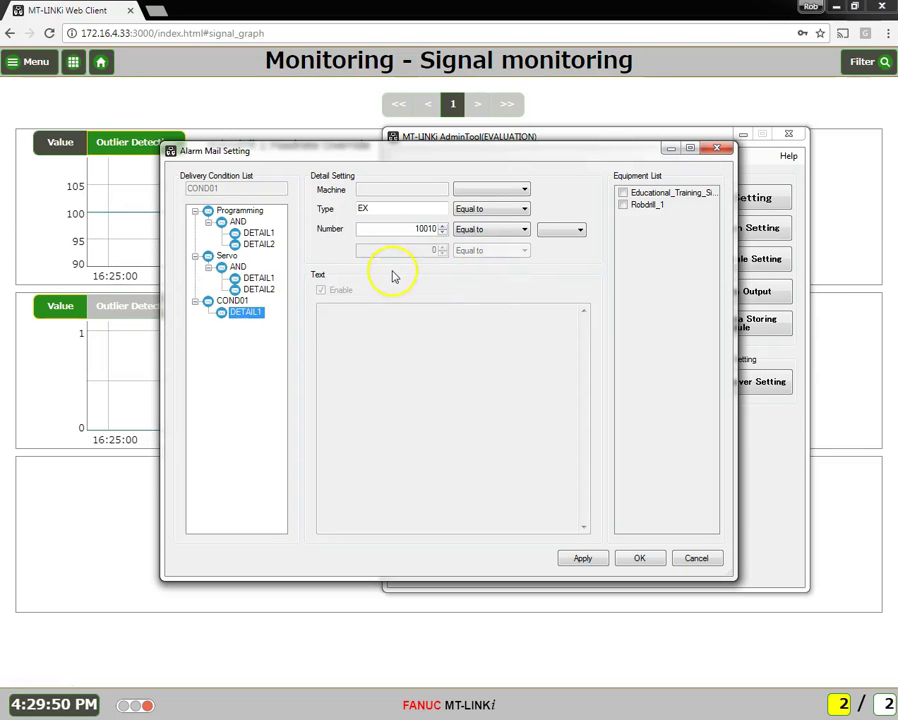
{"action": "left_click", "coordinate": [230, 301]}
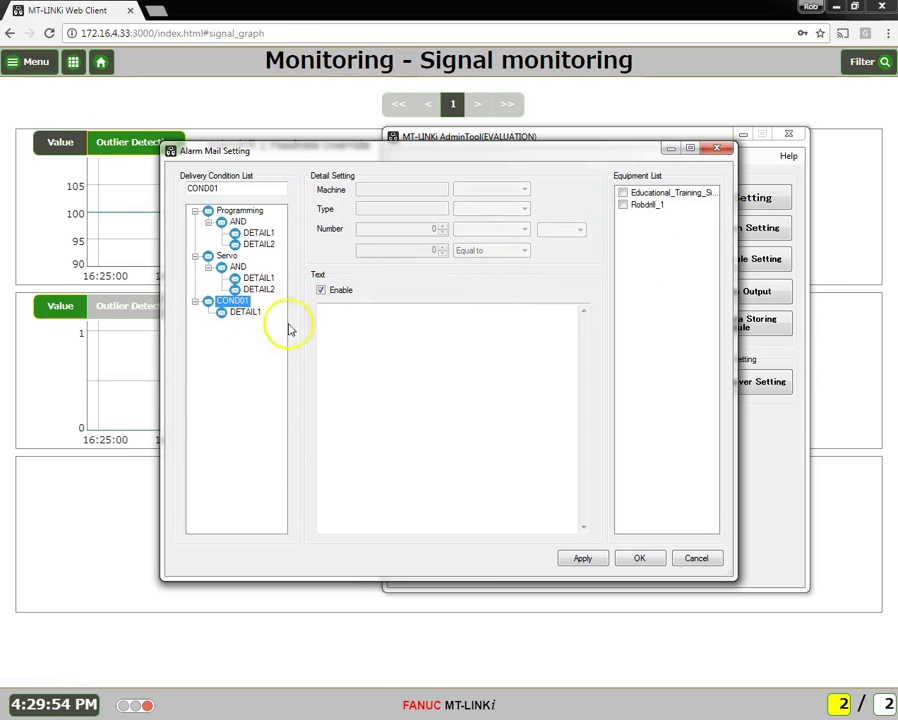
Apply COND01 to both Educational_Training_Simulator and Robdrill_1
{"action": "left_click", "coordinate": [242, 312]}
{"action": "left_click", "coordinate": [230, 301]}
{"action": "left_click", "coordinate": [623, 204]}
Change DETAIL1's alarm number from 10010 to 1001, then enable COND01's mail text
{"action": "left_click", "coordinate": [242, 312]}
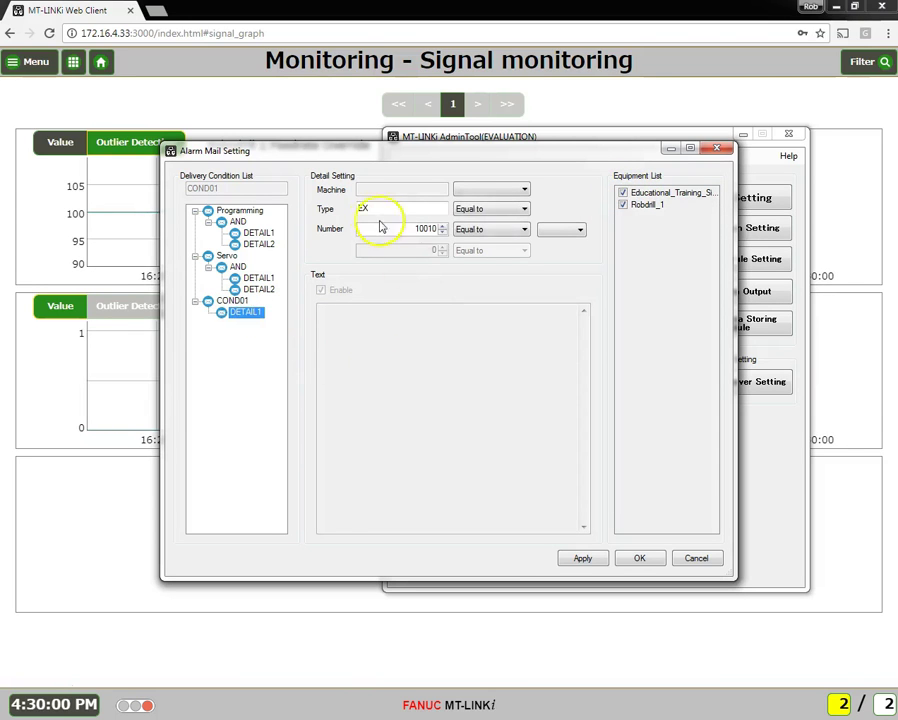
{"action": "left_click", "coordinate": [430, 229]}
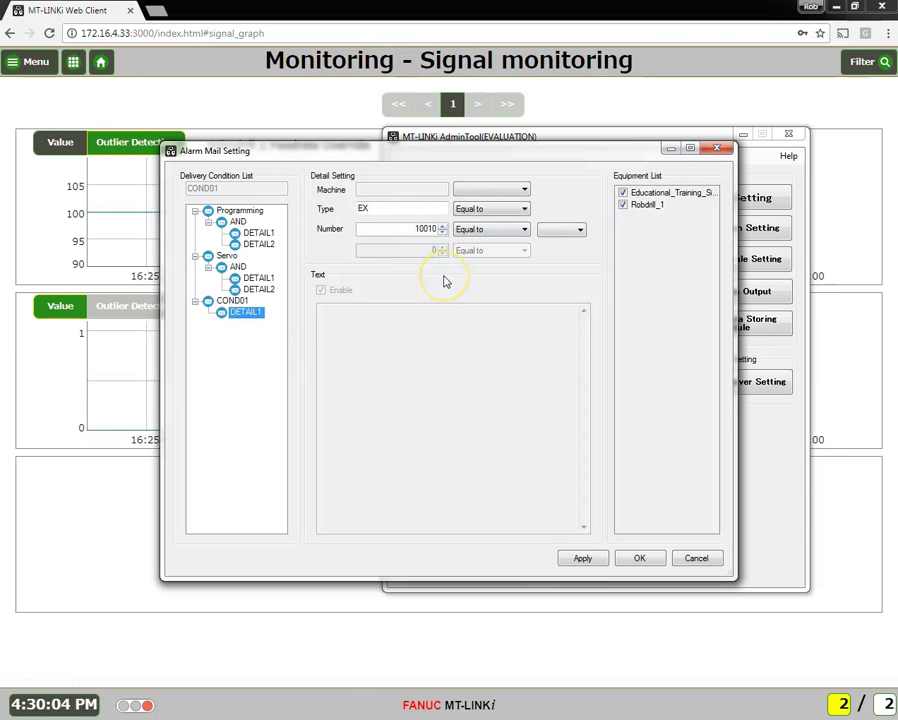
{"action": "key", "text": "BackSpace"}
{"action": "left_click", "coordinate": [444, 364]}
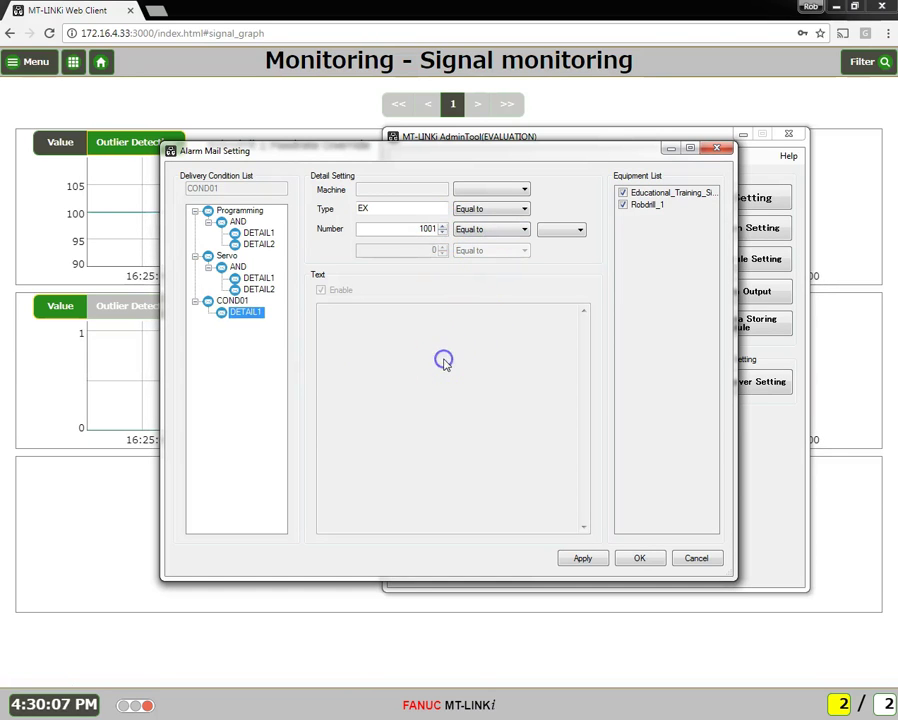
{"action": "left_click", "coordinate": [232, 300]}
{"action": "left_click", "coordinate": [360, 330]}
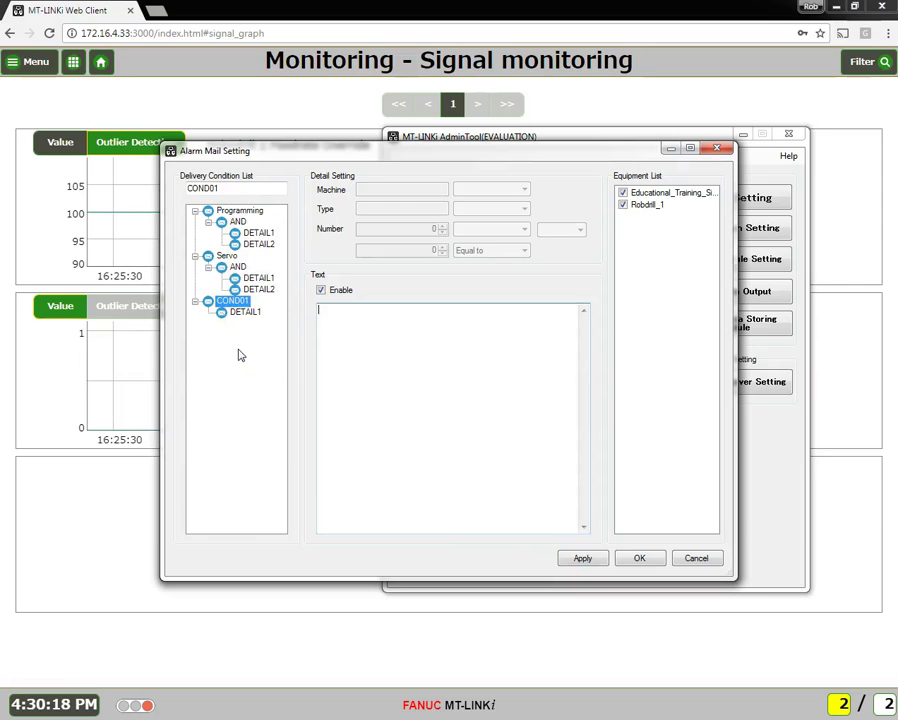
{"action": "left_click", "coordinate": [300, 464]}
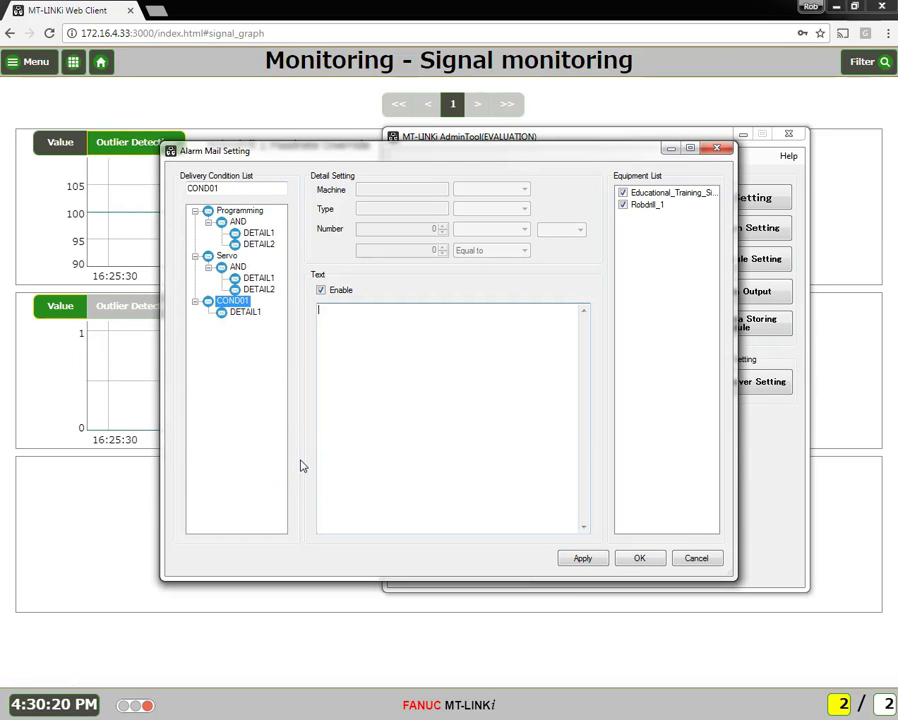